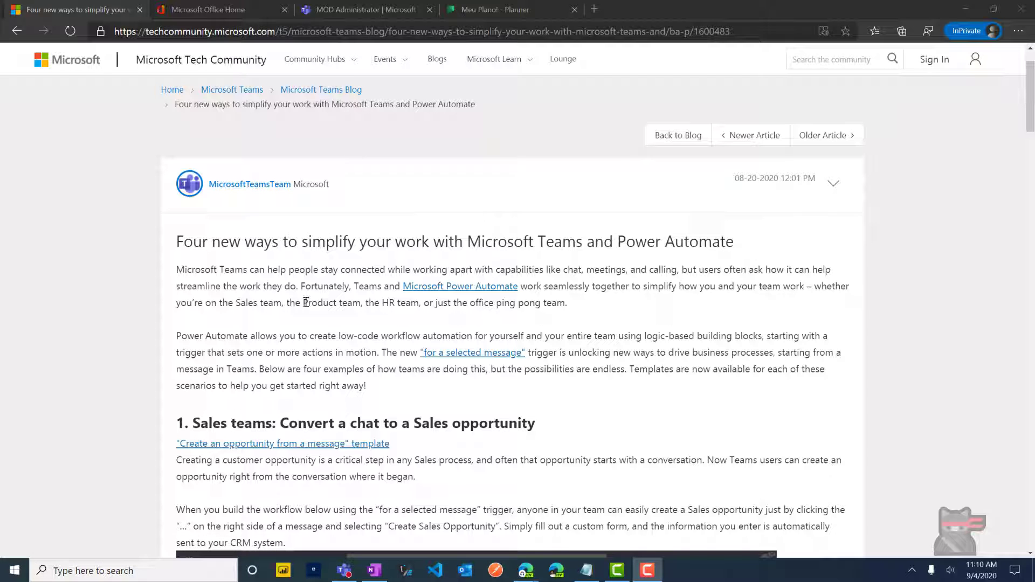
- Read through the sales, project management and product team examples in the blog article on Teams and Power Automate
{"action": "scroll", "coordinate": [305, 302], "scroll_direction": "down", "scroll_amount": 2}
{"action": "scroll", "coordinate": [305, 302], "scroll_direction": "down", "scroll_amount": 4}
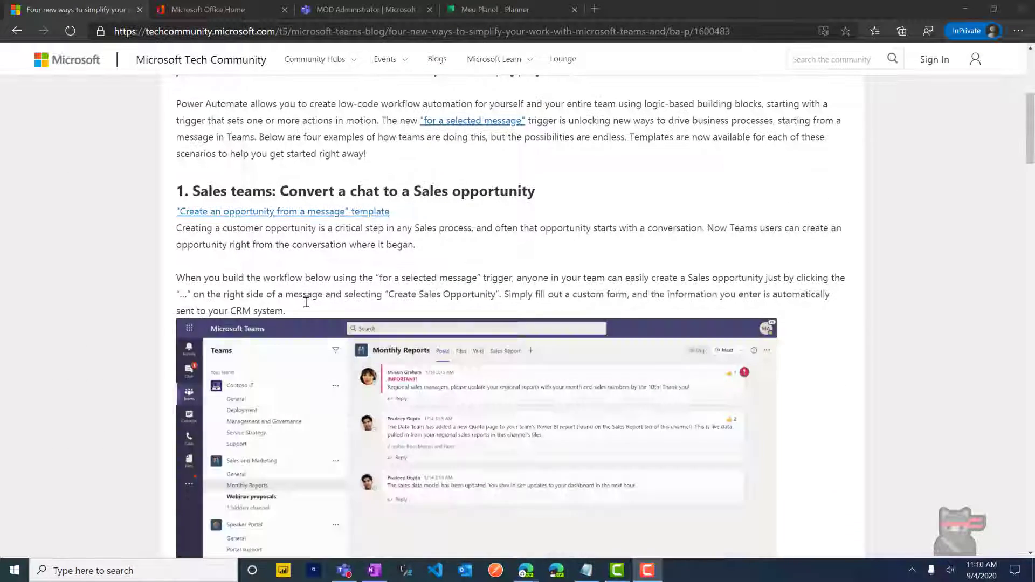
{"action": "scroll", "coordinate": [305, 302], "scroll_direction": "down", "scroll_amount": 6}
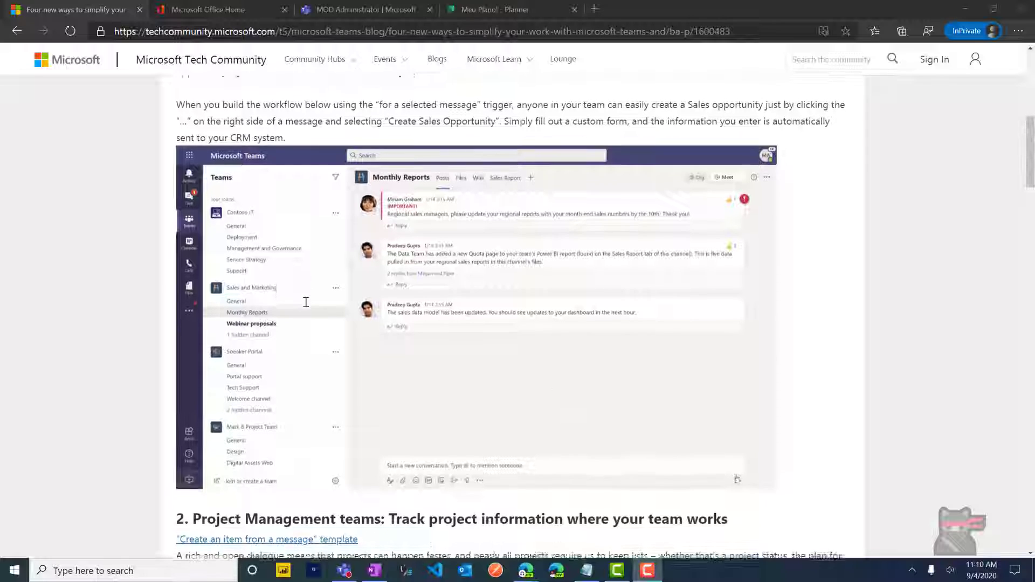
{"action": "scroll", "coordinate": [306, 302], "scroll_direction": "down", "scroll_amount": 6}
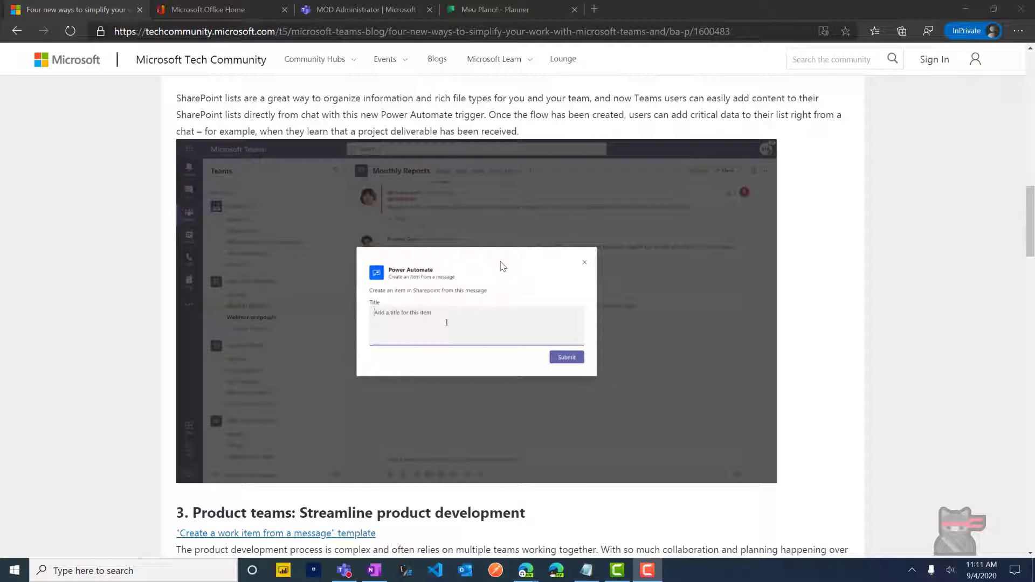
{"action": "scroll", "coordinate": [502, 266], "scroll_direction": "down", "scroll_amount": 8}
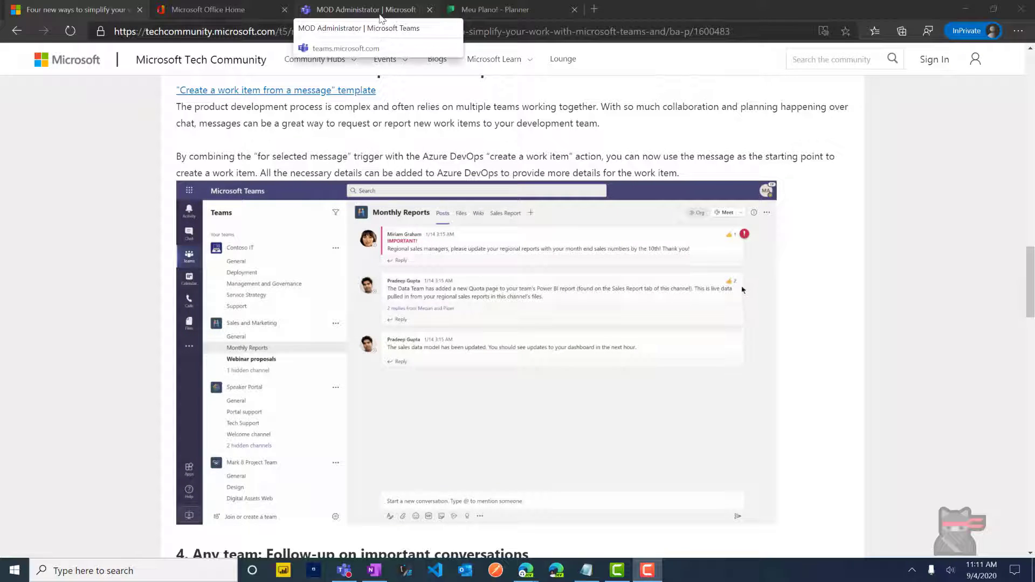
- Switch to Microsoft Teams and check which account is signed in
{"action": "left_click", "coordinate": [381, 15]}
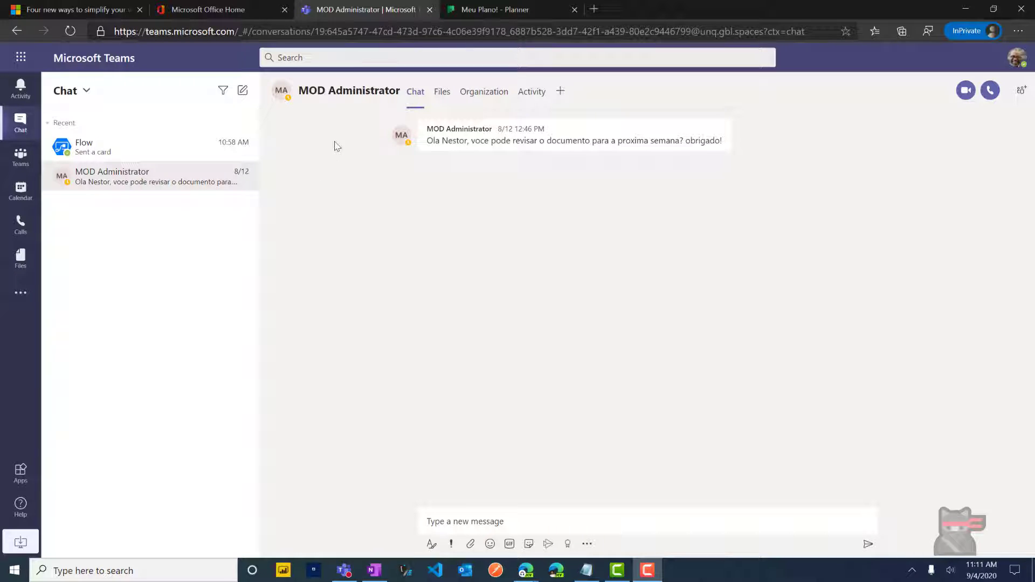
{"action": "mouse_move", "coordinate": [452, 153]}
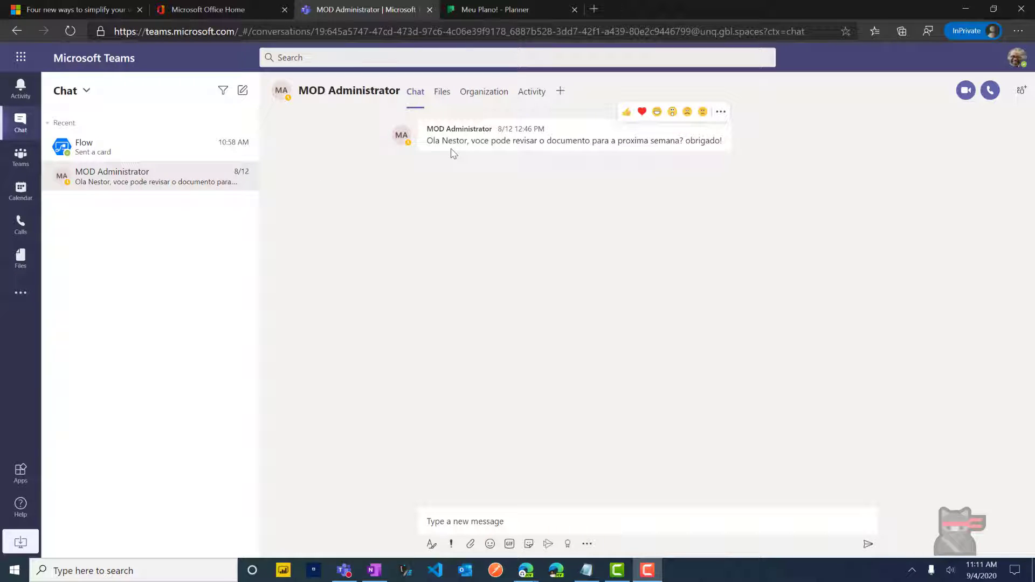
{"action": "left_click", "coordinate": [1018, 58]}
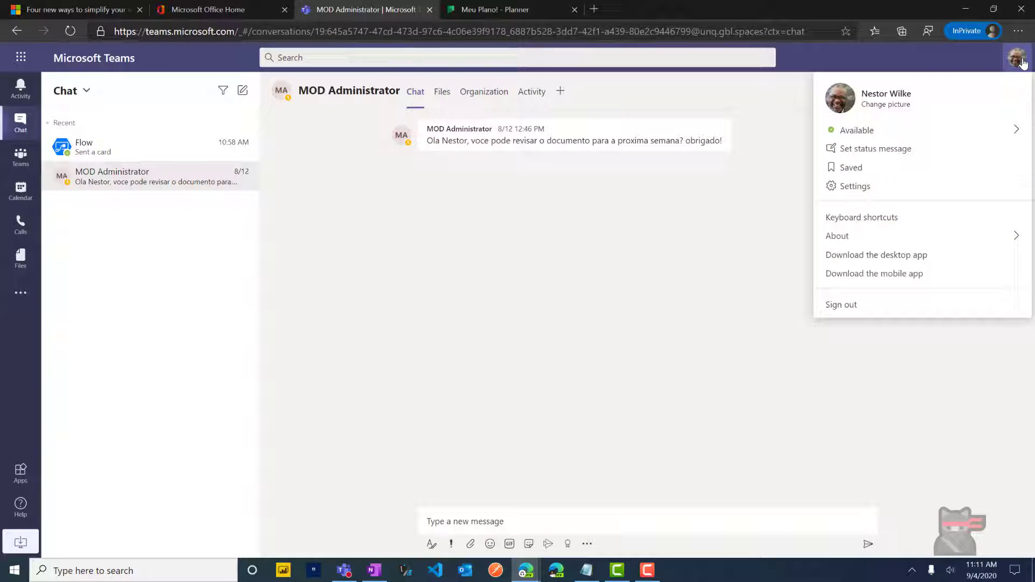
{"action": "left_click", "coordinate": [654, 293]}
- Run the New Planner Task action on the chat message that asks for a document review
{"action": "mouse_move", "coordinate": [430, 144]}
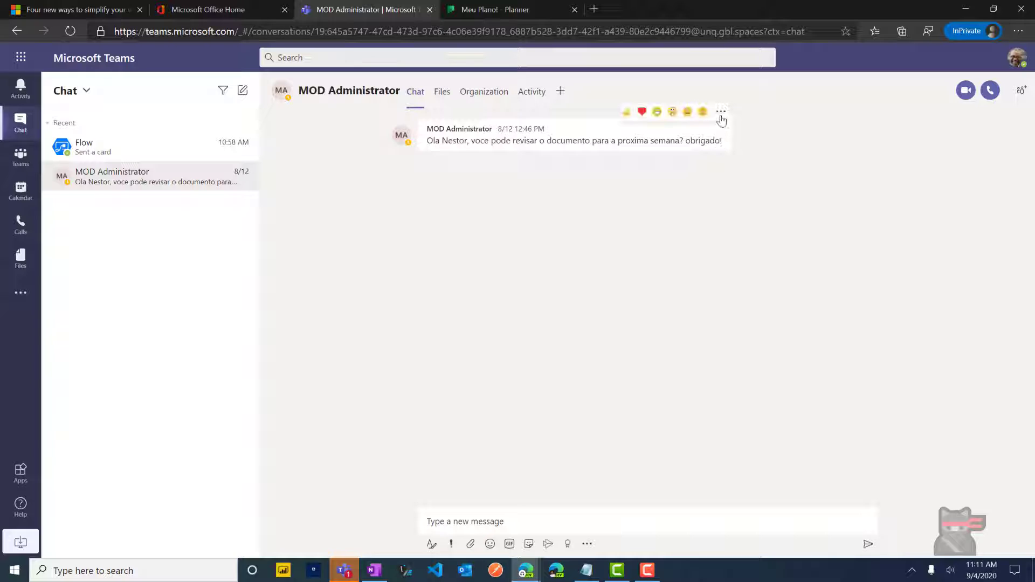
{"action": "left_click", "coordinate": [721, 113]}
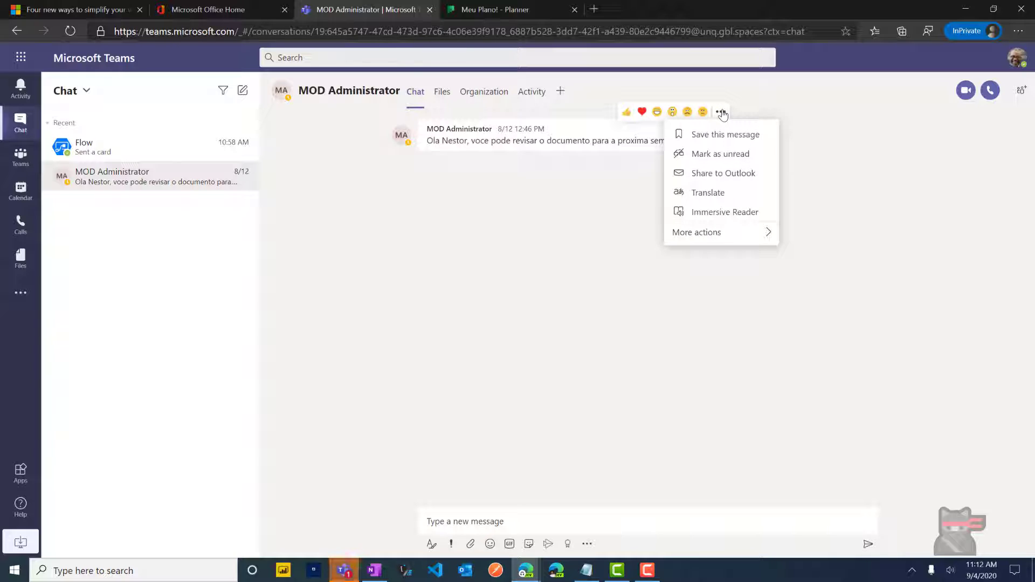
{"action": "mouse_move", "coordinate": [727, 228]}
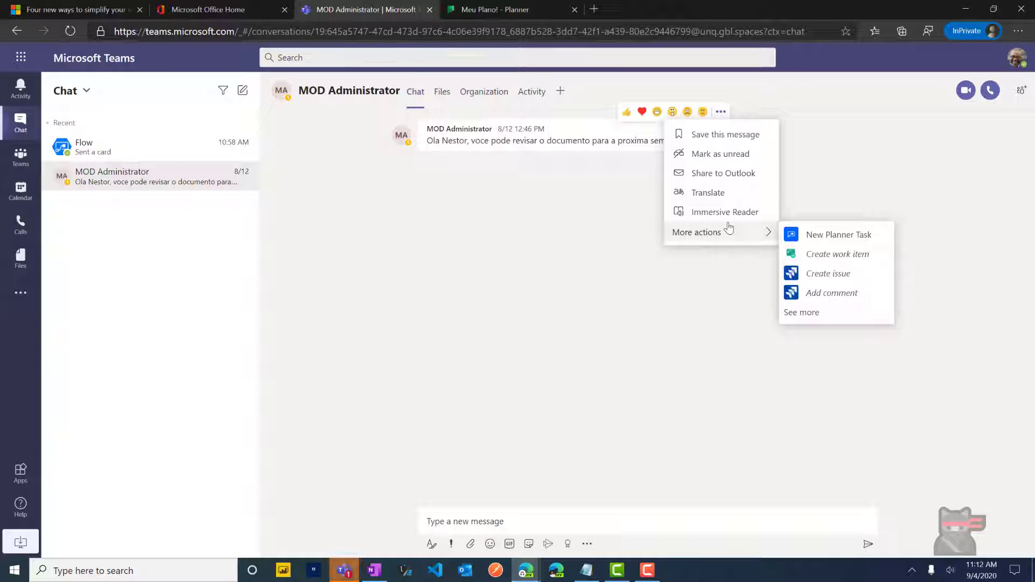
{"action": "left_click", "coordinate": [830, 235]}
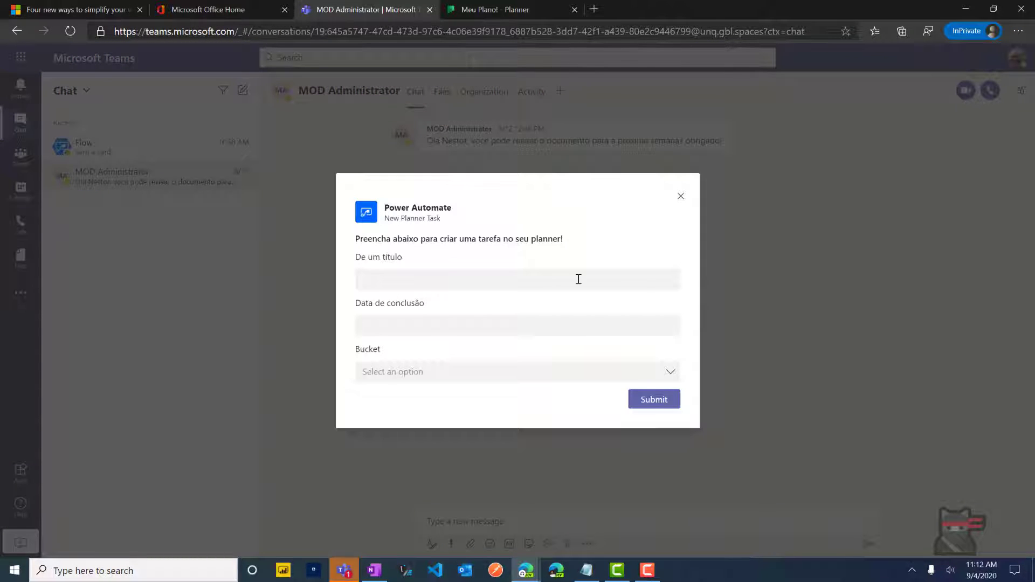
- Enter "Revisao de Tarefa Urgente!!!!" as the new task's title
{"action": "left_click", "coordinate": [574, 278]}
{"action": "type", "text": "RE"}
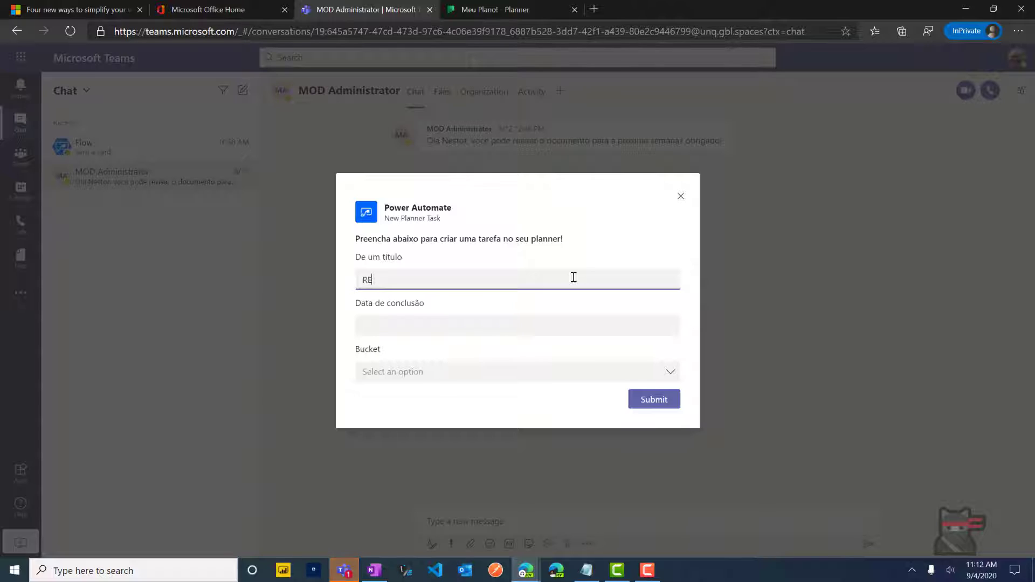
{"action": "type", "text": "visao de Tareg"}
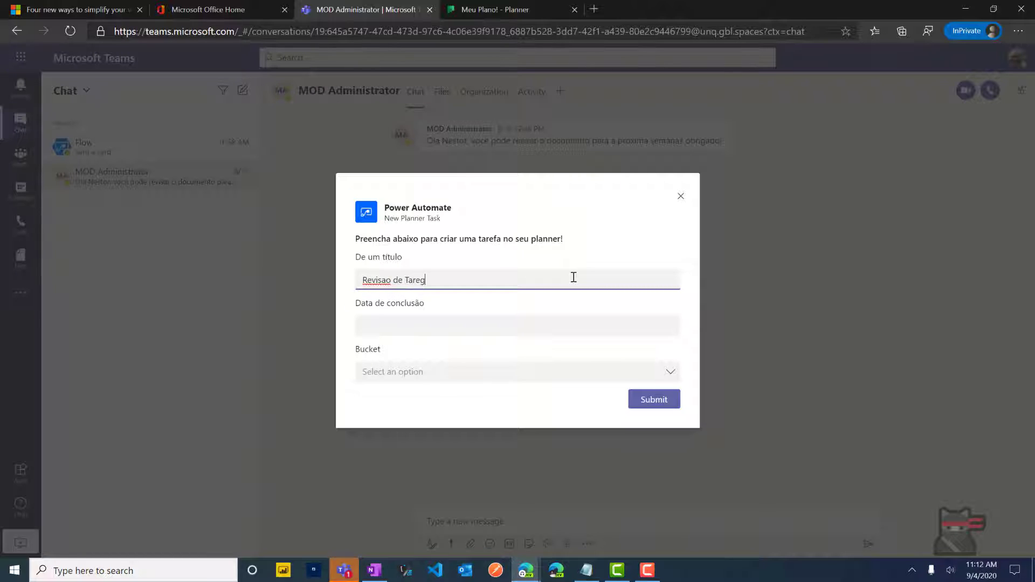
{"action": "key", "text": "BackSpace"}
{"action": "type", "text": "fa Urgente!!!!"}
- Set the task's completion date to Sep 9, 2020 and its bucket to Revisão de Documentos
{"action": "left_click", "coordinate": [434, 326]}
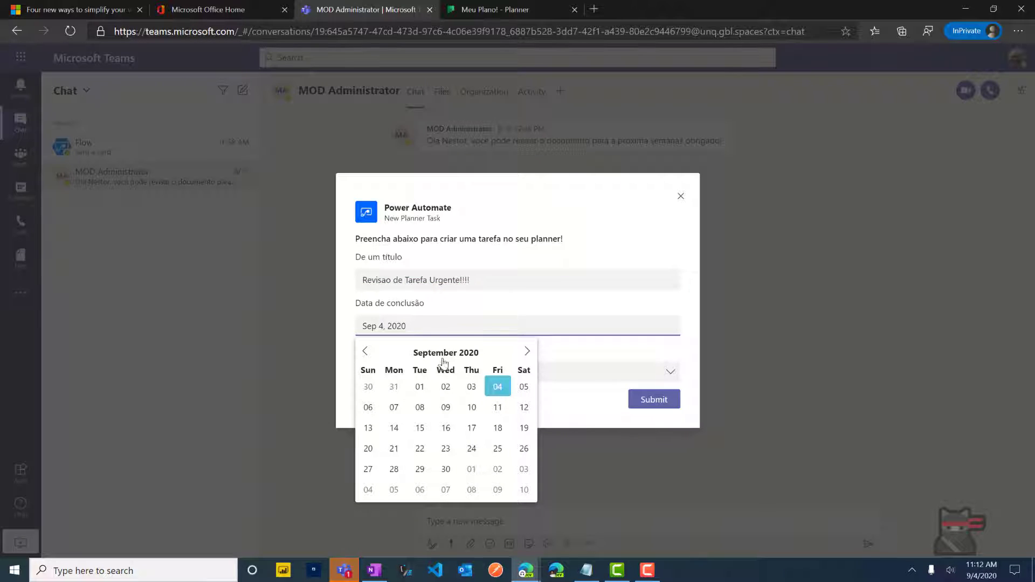
{"action": "left_click", "coordinate": [449, 412]}
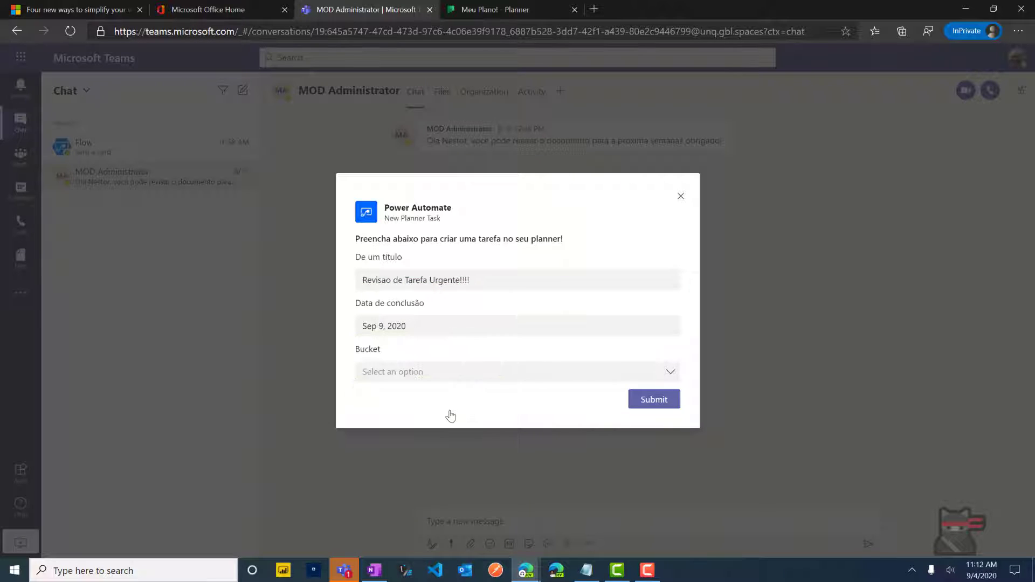
{"action": "left_click", "coordinate": [463, 381]}
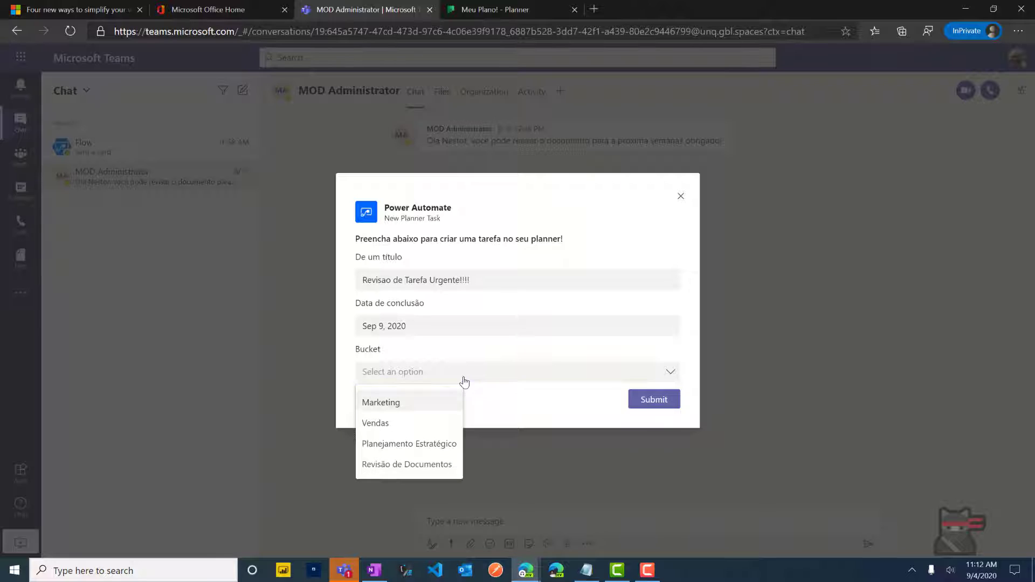
{"action": "left_click", "coordinate": [424, 464]}
- Submit the task form and check the Revisão de Documentos bucket on the Meu Plano! board in Planner
{"action": "left_click", "coordinate": [642, 403]}
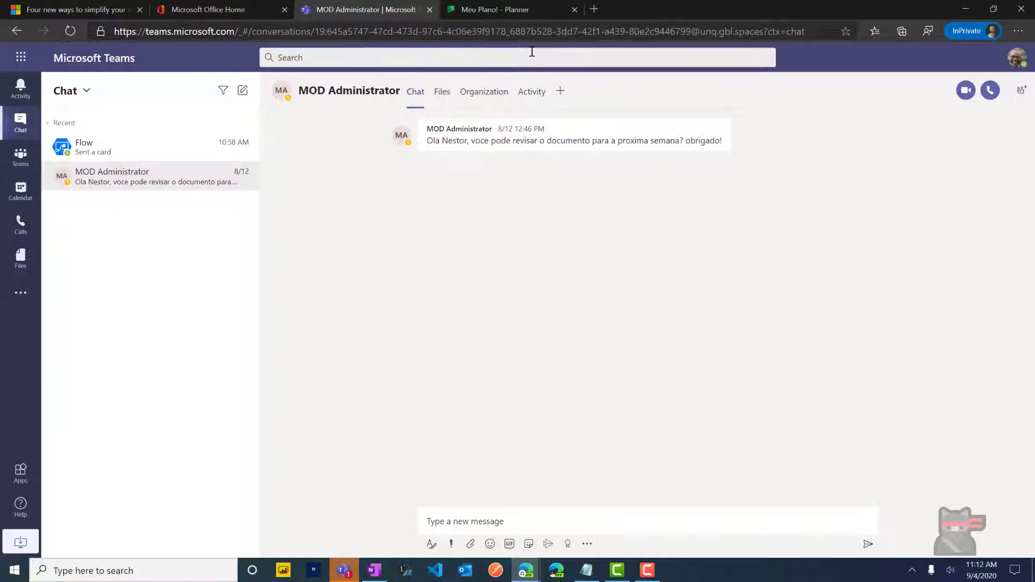
{"action": "left_click", "coordinate": [532, 16]}
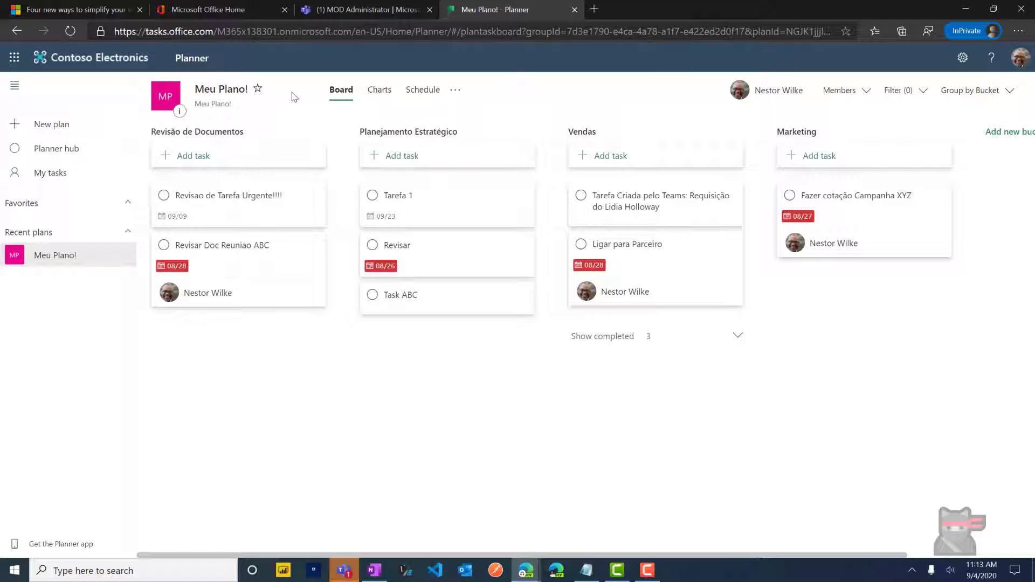
- Open Power Automate from the Office home page and go to its flow creation page
{"action": "left_click", "coordinate": [238, 15]}
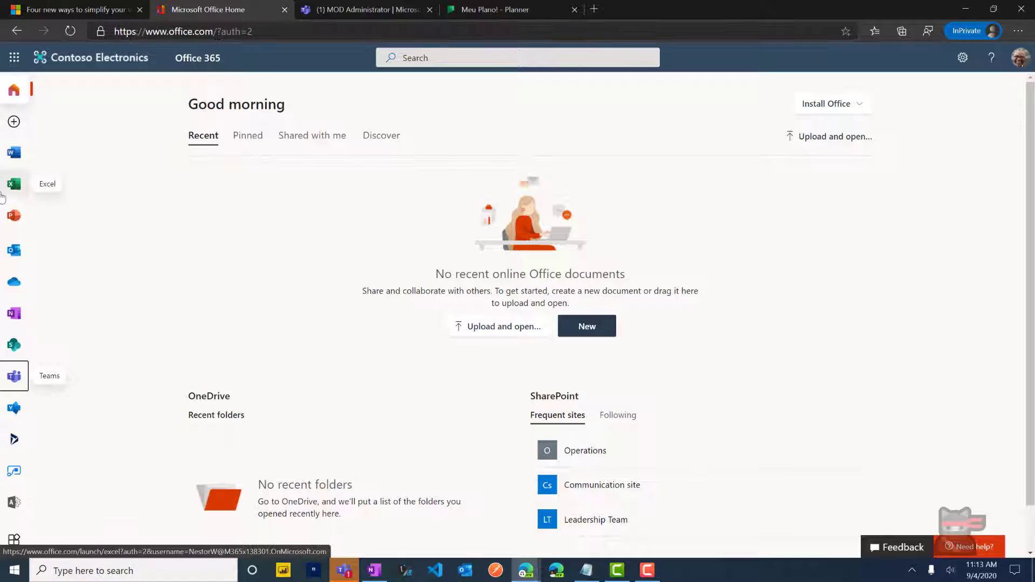
{"action": "left_click", "coordinate": [11, 471]}
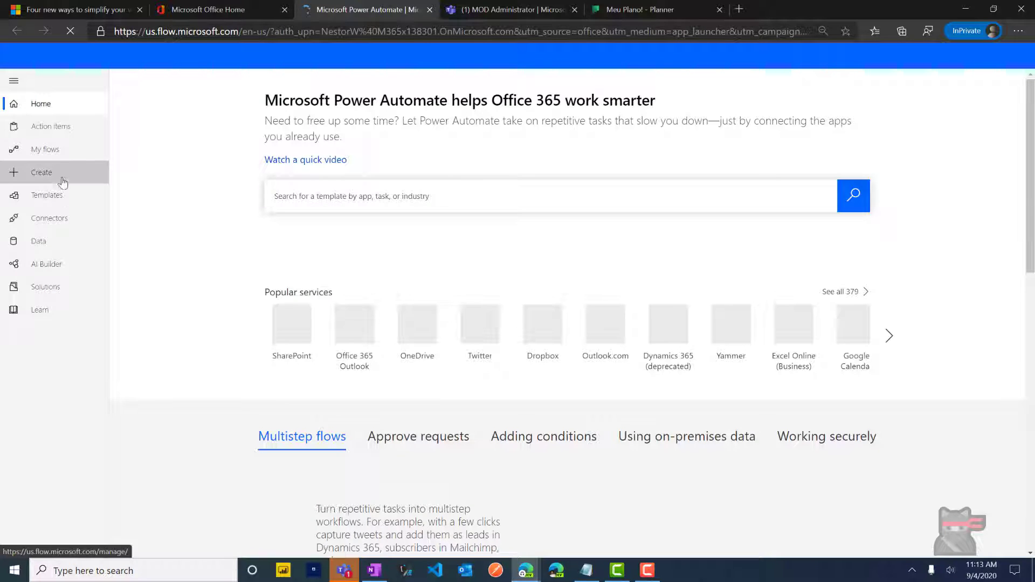
{"action": "left_click", "coordinate": [59, 183]}
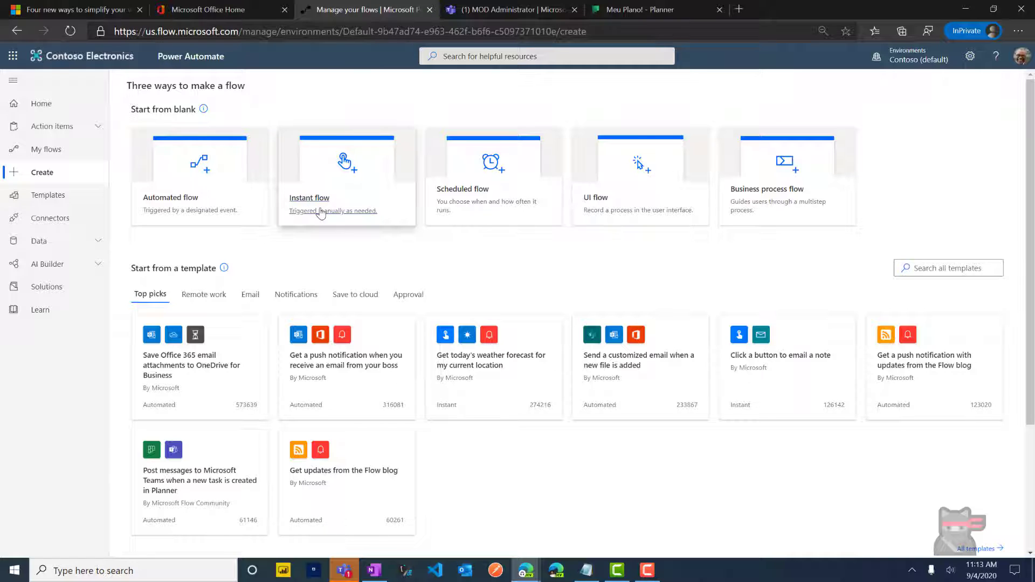
- Create an instant flow from blank with the Microsoft Teams trigger "For a selected message"
{"action": "left_click", "coordinate": [321, 213]}
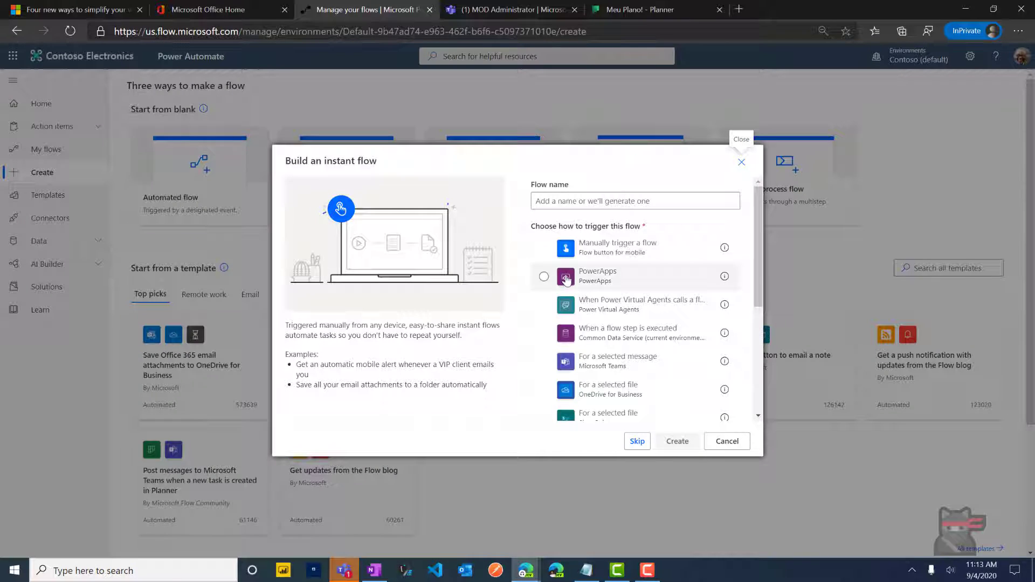
{"action": "scroll", "coordinate": [614, 335], "scroll_direction": "down", "scroll_amount": 1}
{"action": "left_click", "coordinate": [616, 334]}
{"action": "left_click_drag", "start_coordinate": [615, 334], "coordinate": [631, 326]}
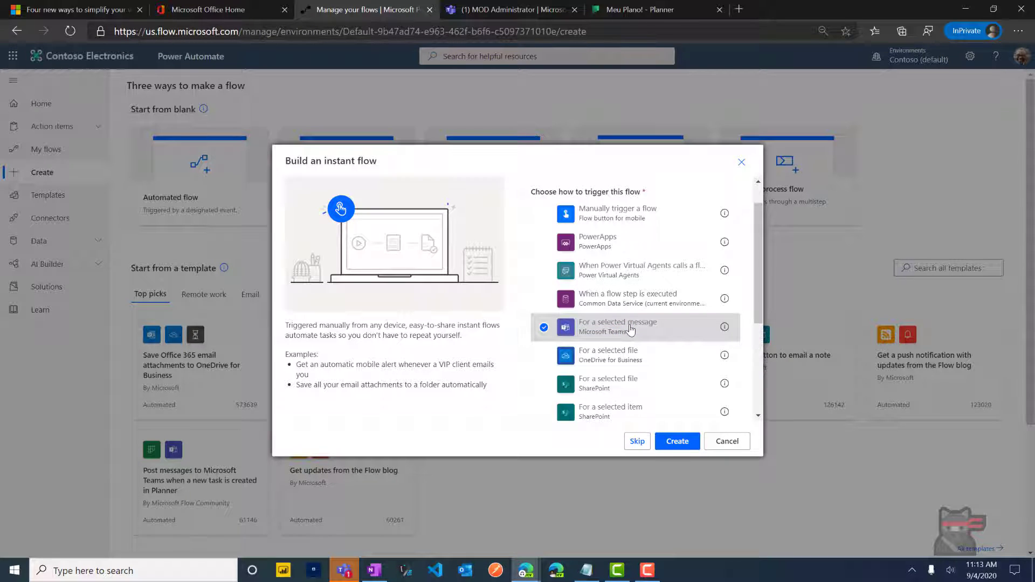
{"action": "left_click", "coordinate": [675, 442]}
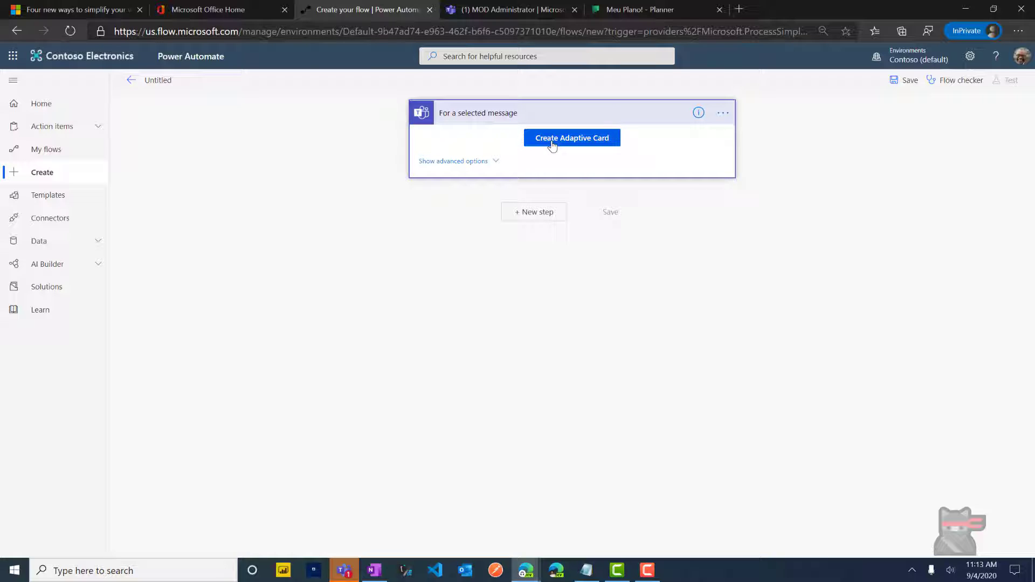
- Return to Teams and review the fields of the message's New Planner Task form, leaving it without submitting
{"action": "left_click", "coordinate": [538, 11]}
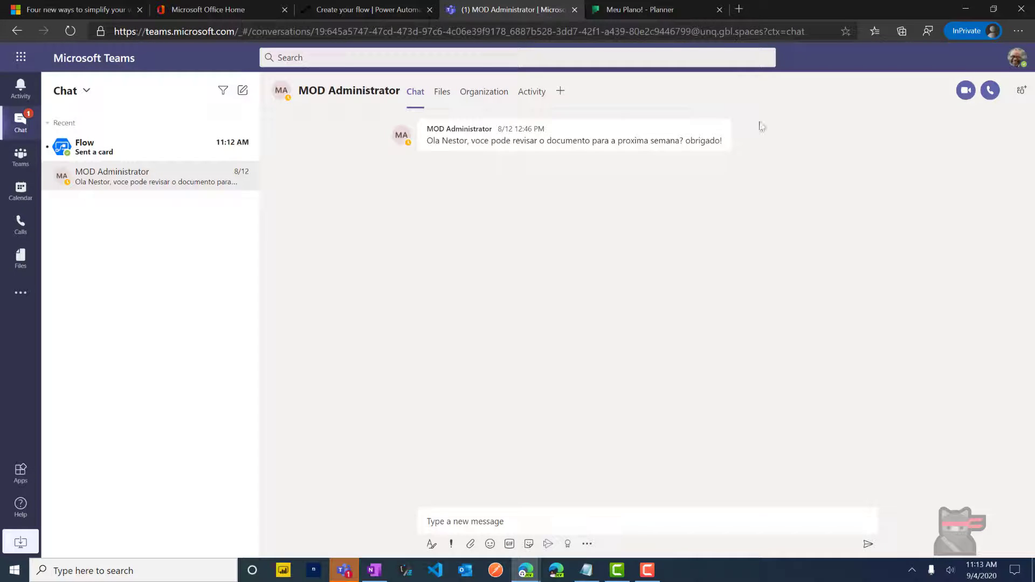
{"action": "mouse_move", "coordinate": [717, 135]}
{"action": "left_click", "coordinate": [721, 112]}
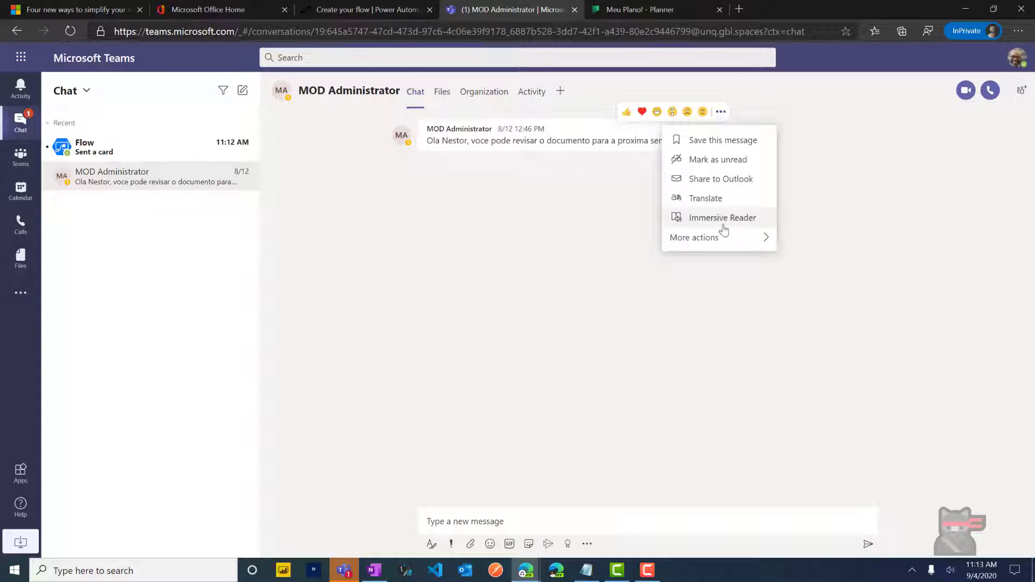
{"action": "mouse_move", "coordinate": [722, 238]}
{"action": "left_click", "coordinate": [801, 239]}
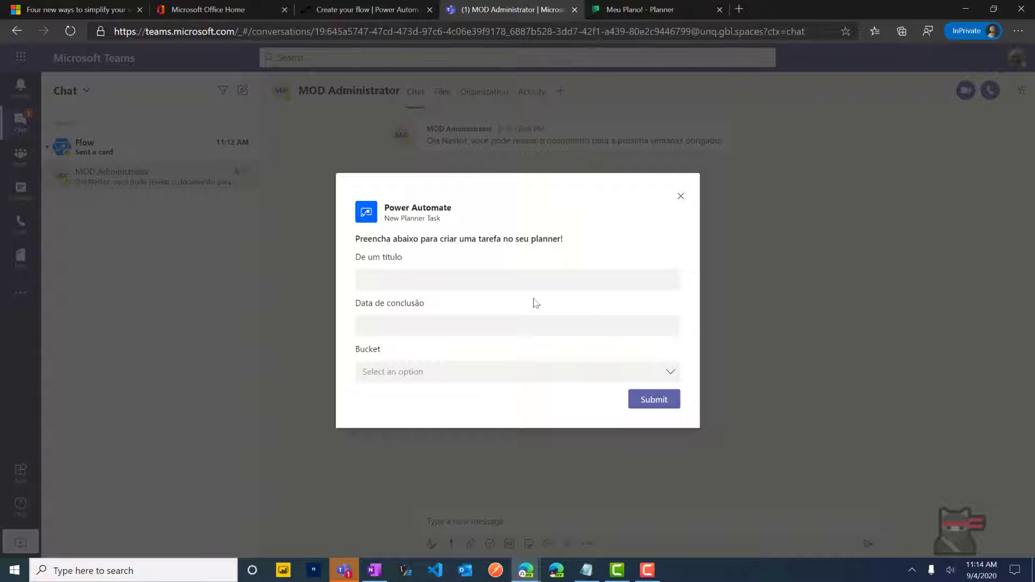
{"action": "left_click", "coordinate": [681, 197]}
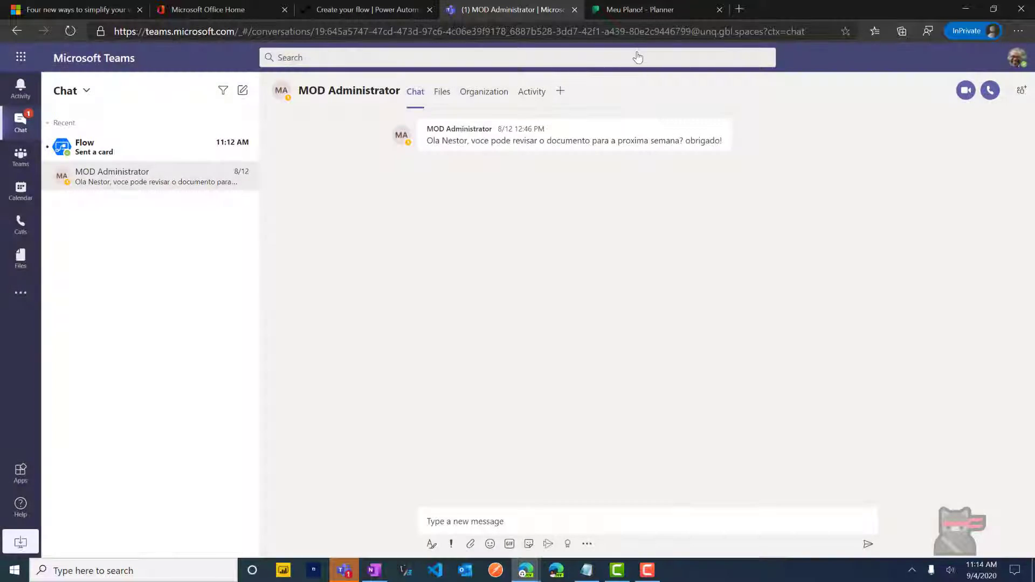
- Switch back to the Power Automate flow, start its adaptive card, and replace the "Tell us about yourself" heading with "Nova Tarefa Planner!!"
{"action": "left_click", "coordinate": [398, 15]}
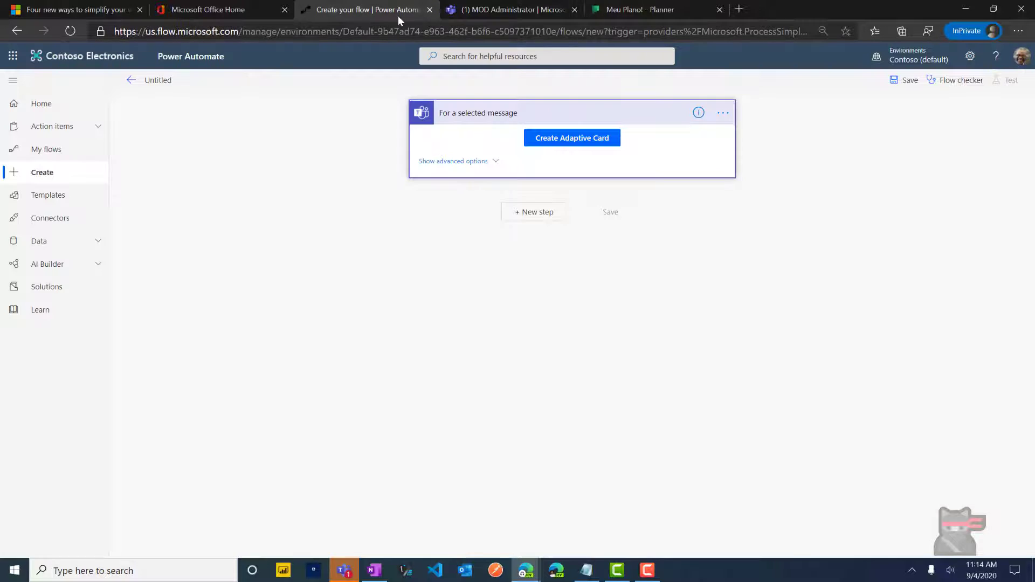
{"action": "left_click", "coordinate": [569, 140]}
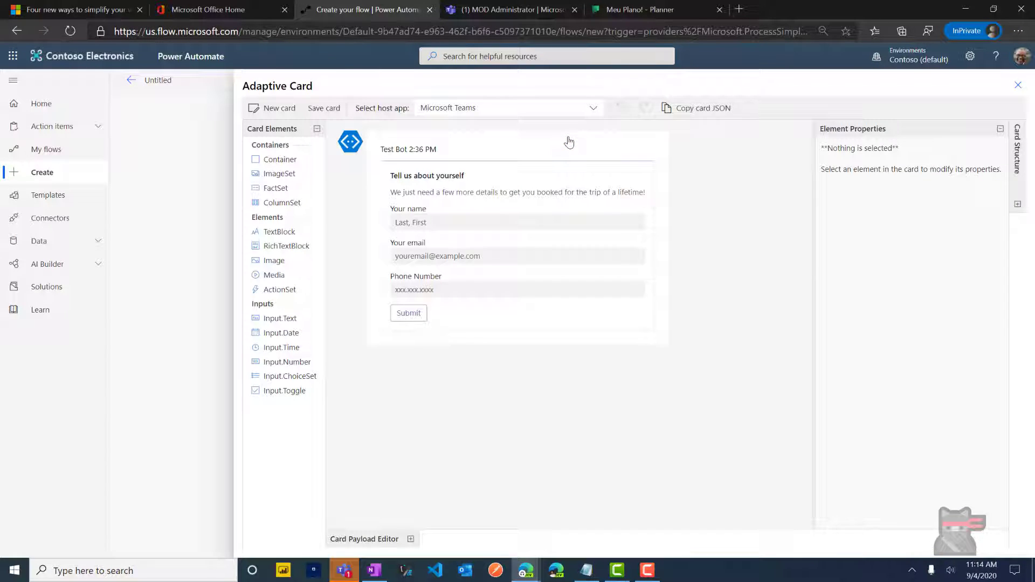
{"action": "left_click", "coordinate": [456, 175]}
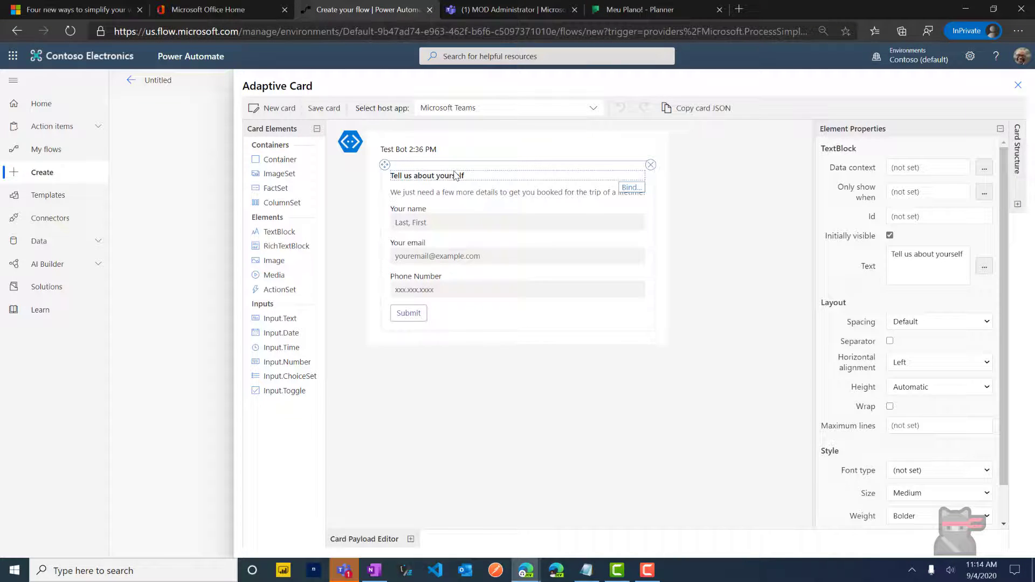
{"action": "left_click", "coordinate": [934, 257]}
{"action": "key", "text": "ctrl+a"}
{"action": "type", "text": "N"}
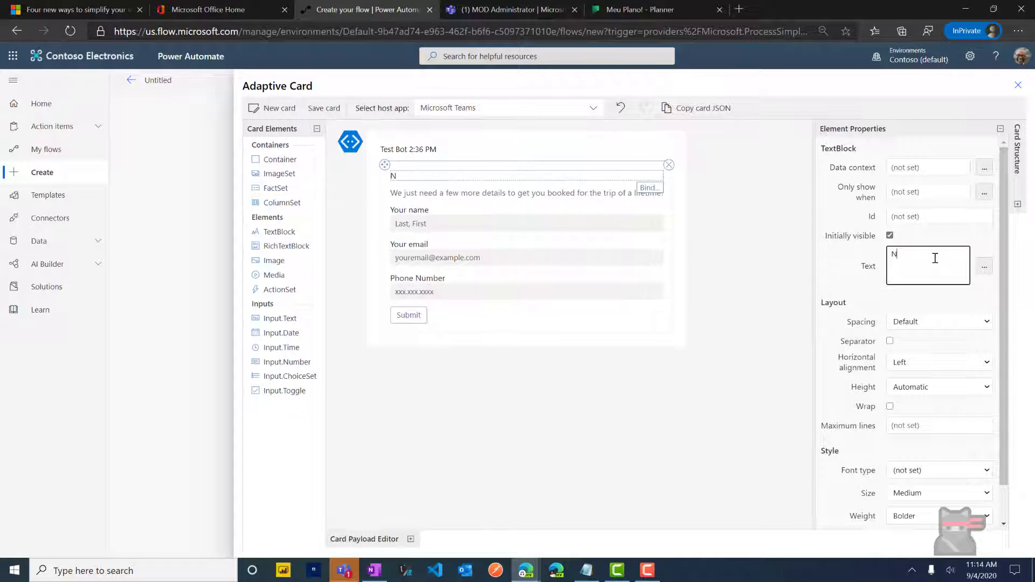
{"action": "type", "text": "ova Tarefa Planner!!"}
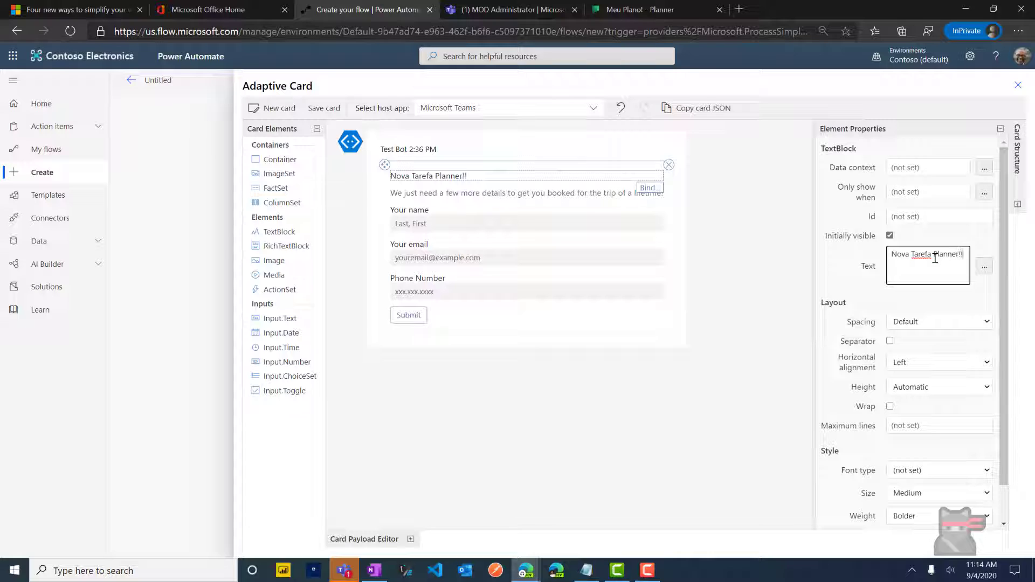
- Replace the card's introductory text below the heading with "Preencha os dados abaixo para criar sua tarefa!"
{"action": "left_click", "coordinate": [507, 197]}
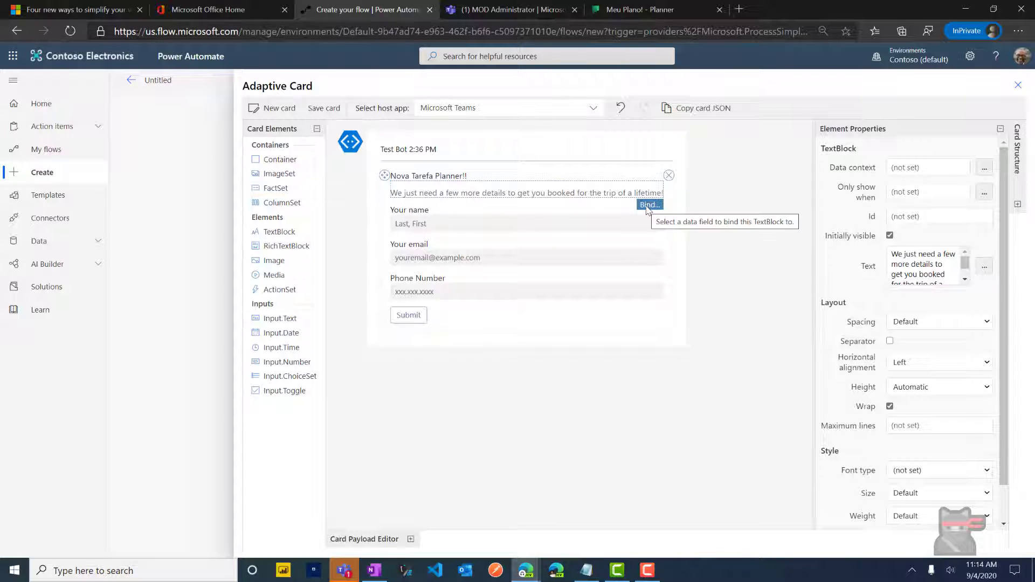
{"action": "left_click", "coordinate": [897, 258]}
{"action": "key", "text": "ctrl+a"}
{"action": "type", "text": "P"}
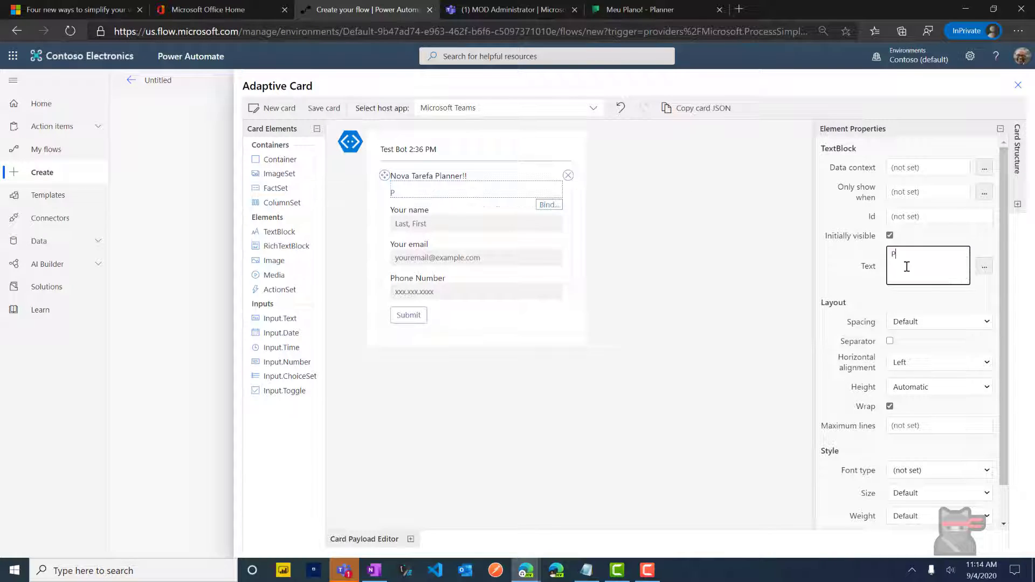
{"action": "type", "text": "reen"}
{"action": "key", "text": "BackSpace"}
{"action": "type", "text": "encha os dados abaixo para"}
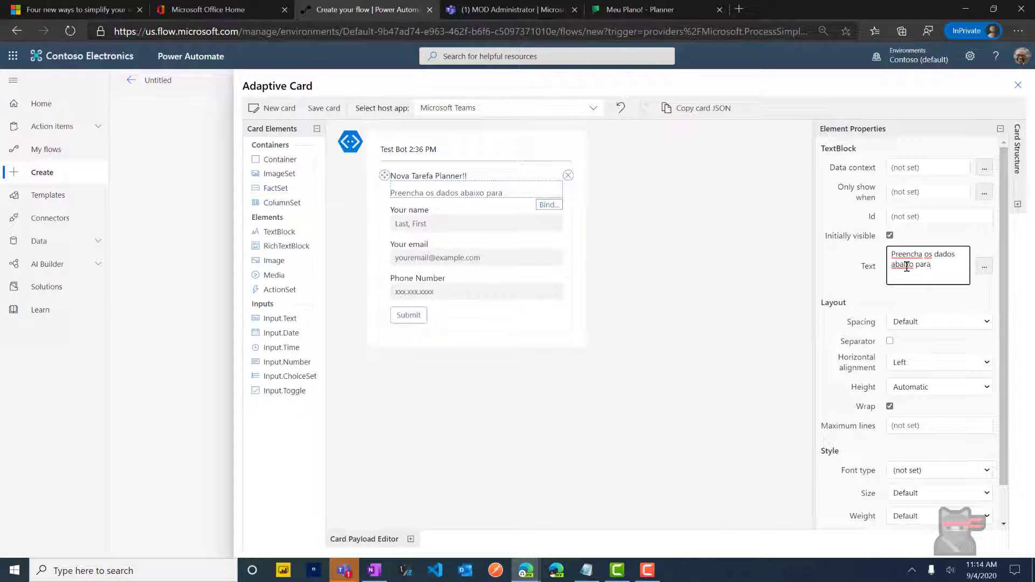
{"action": "type", "text": " criar sua tarefa!"}
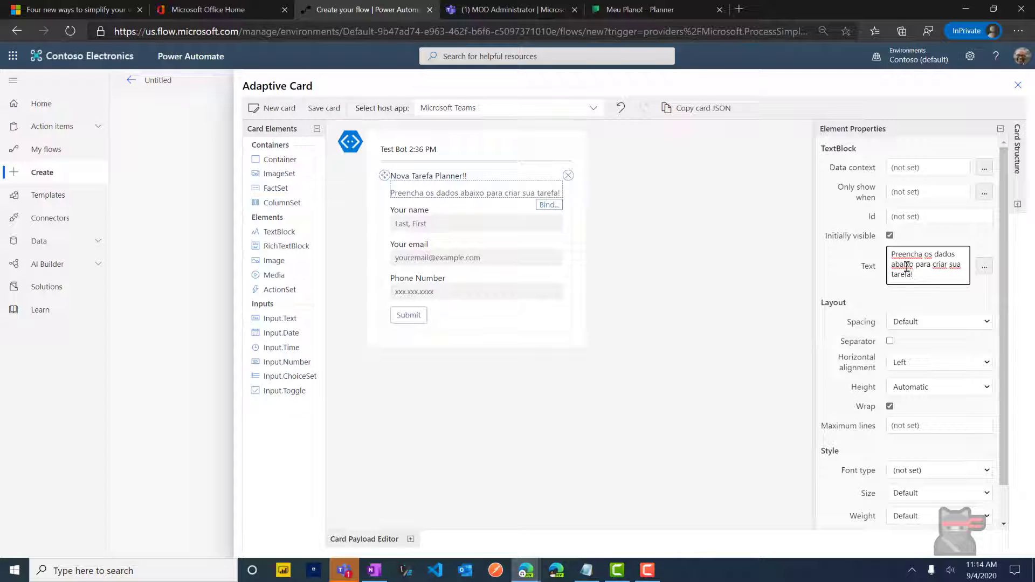
- Change the "Your name" label on the card to "Titulo"
{"action": "left_click", "coordinate": [467, 219]}
{"action": "left_click", "coordinate": [466, 218]}
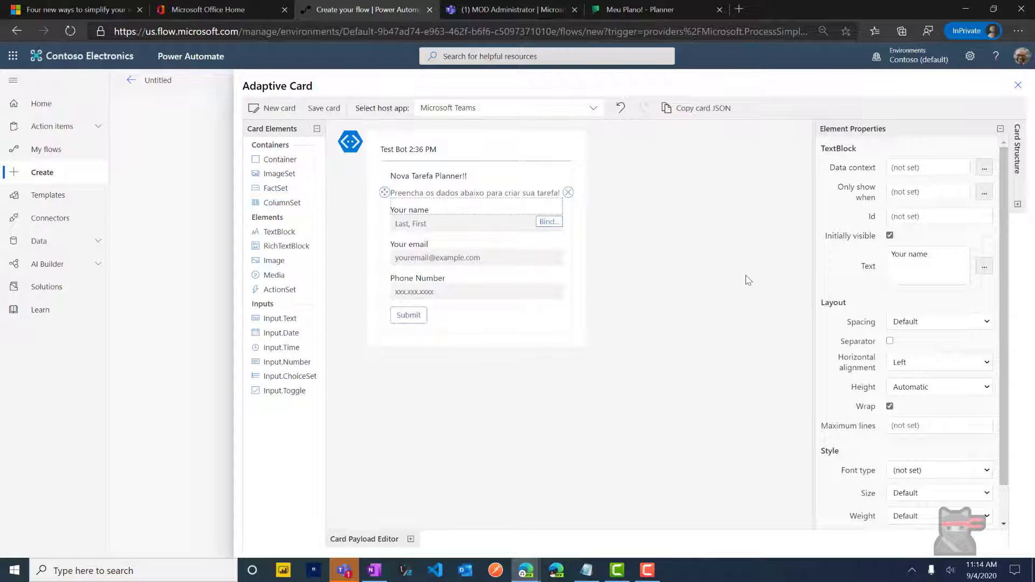
{"action": "left_click", "coordinate": [931, 262]}
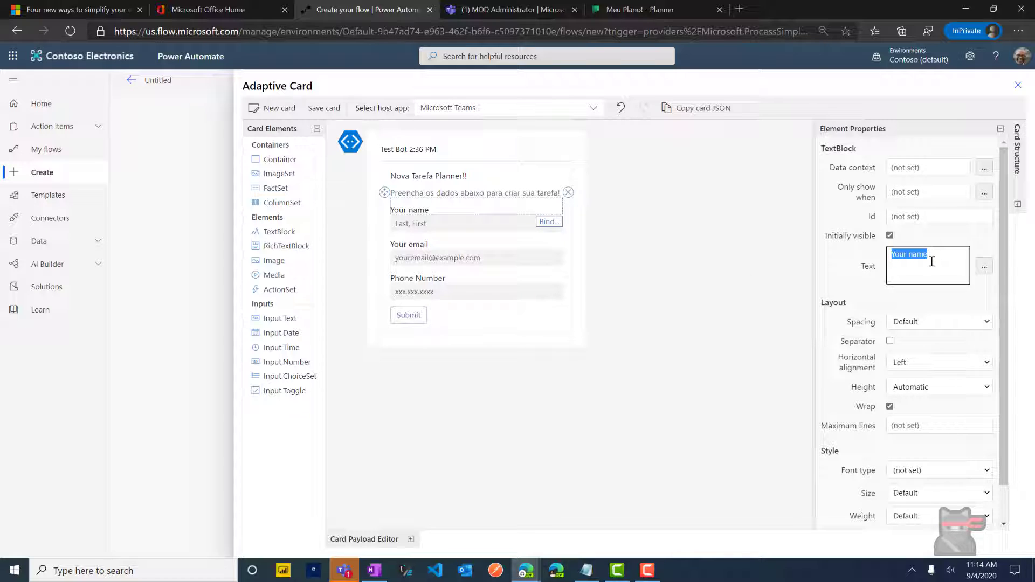
{"action": "type", "text": "Titulo"}
- Clear the placeholder of the text input under the Titulo label and set its Id to "tasktitle"
{"action": "left_click", "coordinate": [439, 225]}
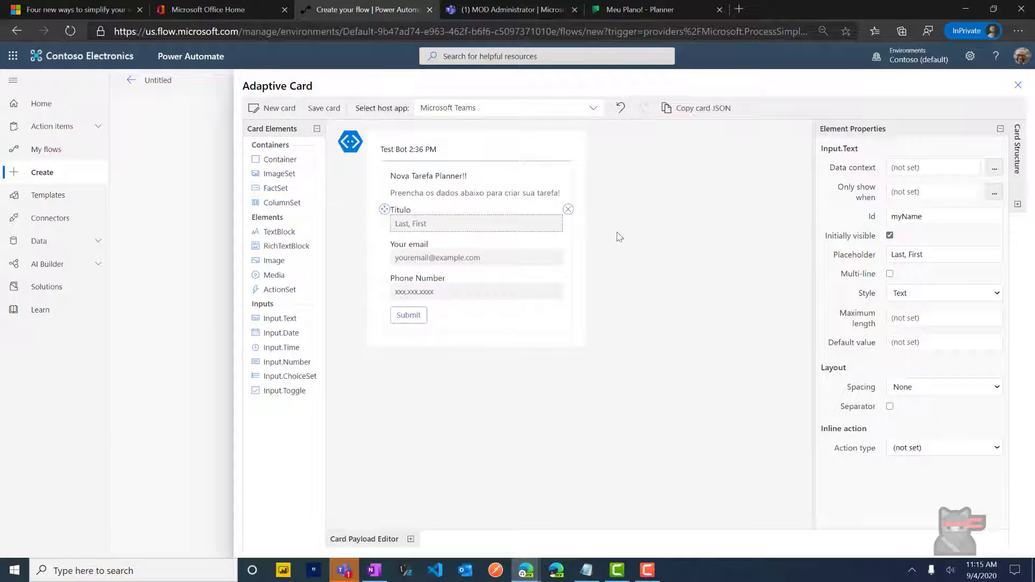
{"action": "double_click", "coordinate": [951, 256]}
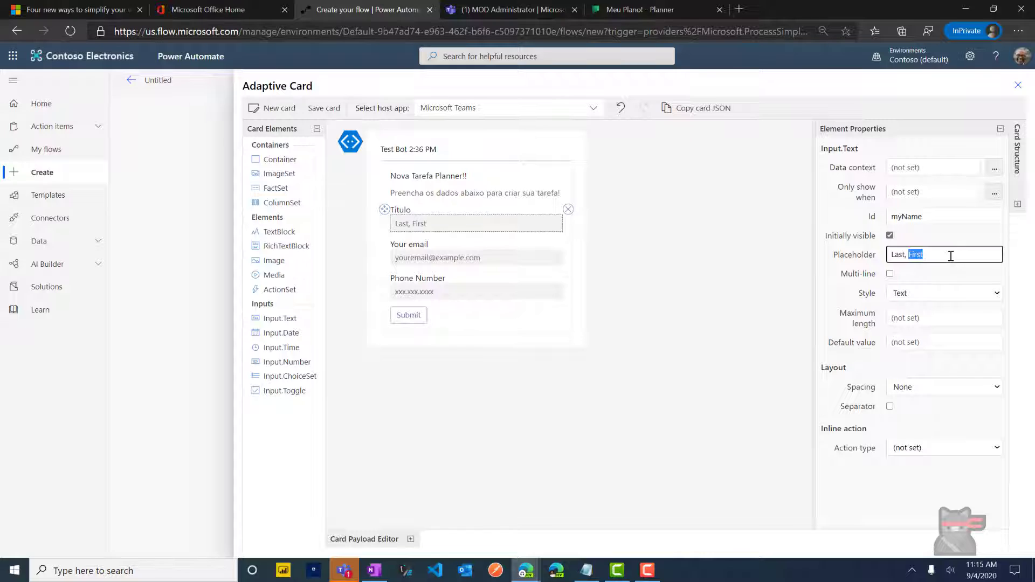
{"action": "triple_click", "coordinate": [951, 256]}
{"action": "key", "text": "BackSpace"}
{"action": "double_click", "coordinate": [926, 218]}
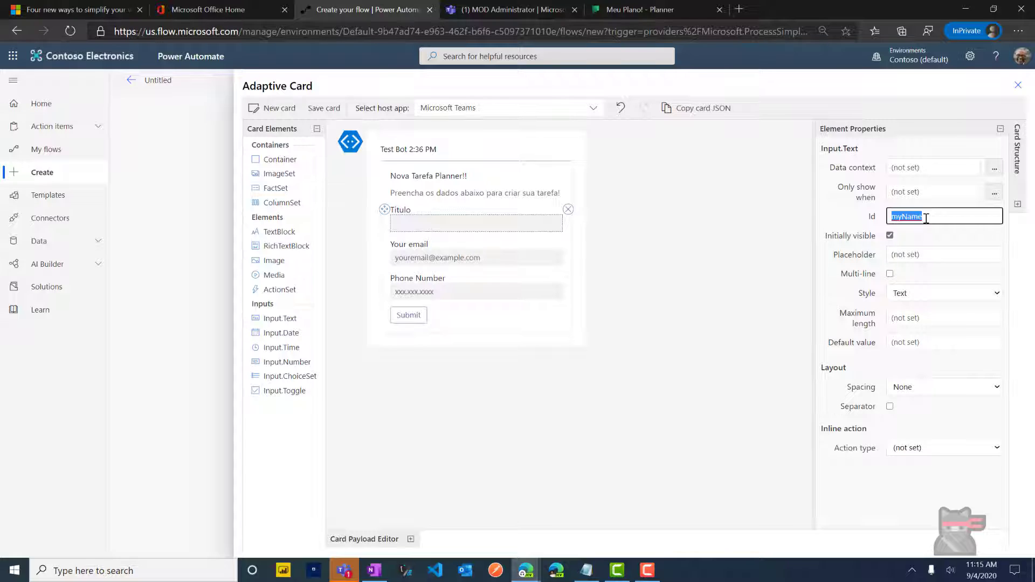
{"action": "type", "text": "tasktitle"}
- Change the "Your email" label on the card to "Due date"
{"action": "left_click", "coordinate": [515, 261]}
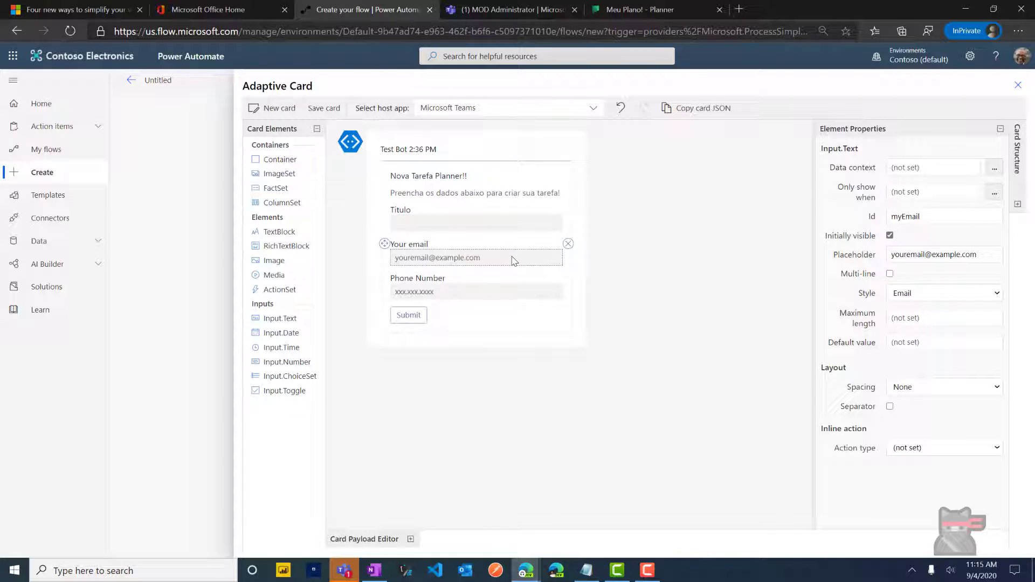
{"action": "left_click", "coordinate": [472, 250]}
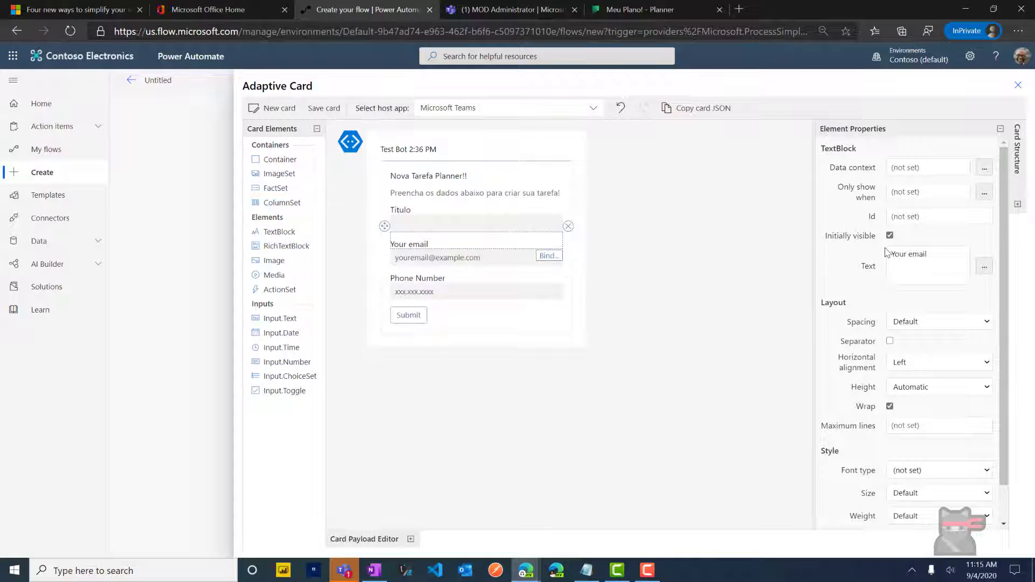
{"action": "triple_click", "coordinate": [906, 253]}
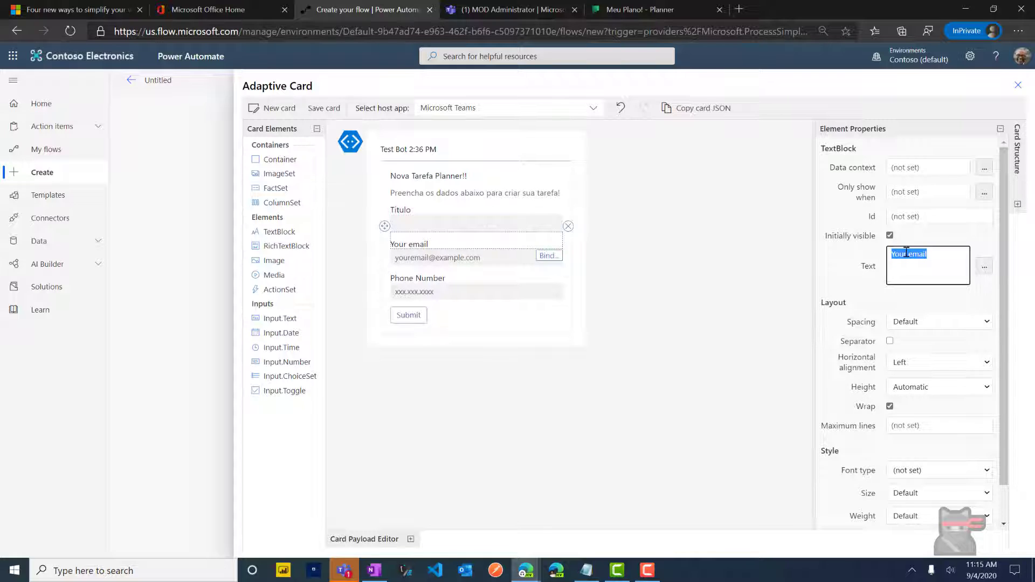
{"action": "type", "text": "Due d"}
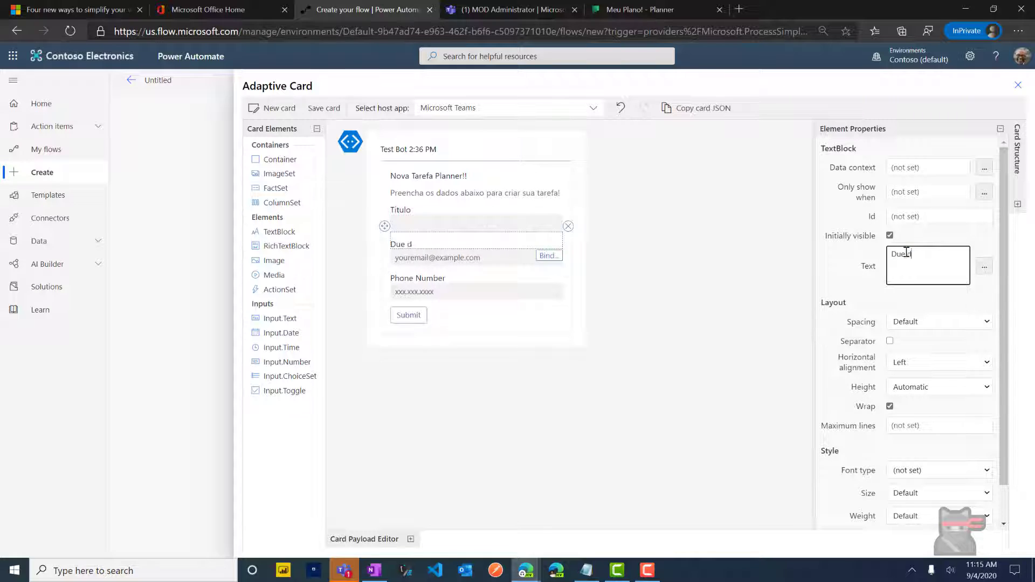
{"action": "type", "text": "ate"}
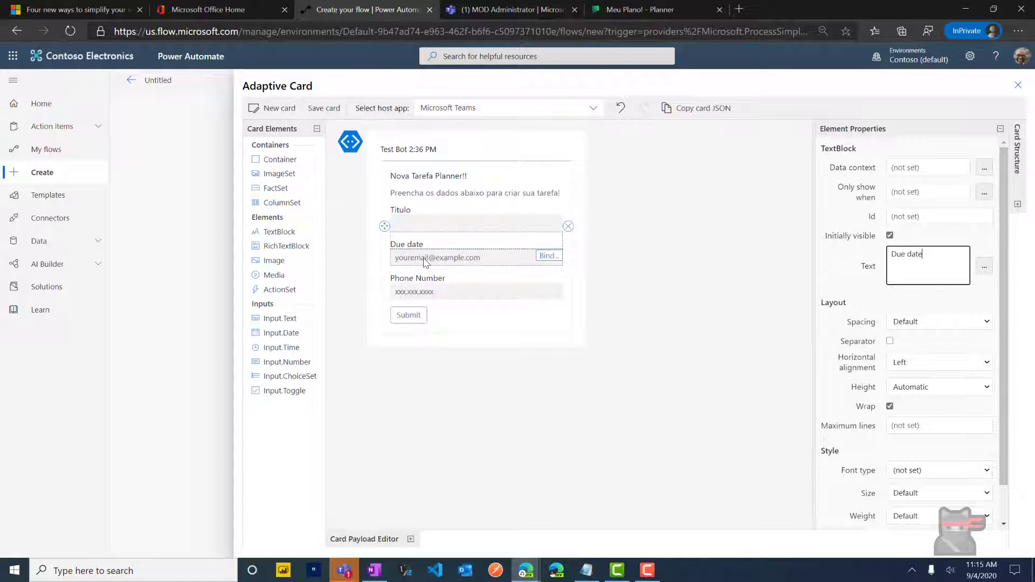
- Replace the email input under Due date with an Input.Date element and set its Id to "duedate"
{"action": "left_click", "coordinate": [440, 261]}
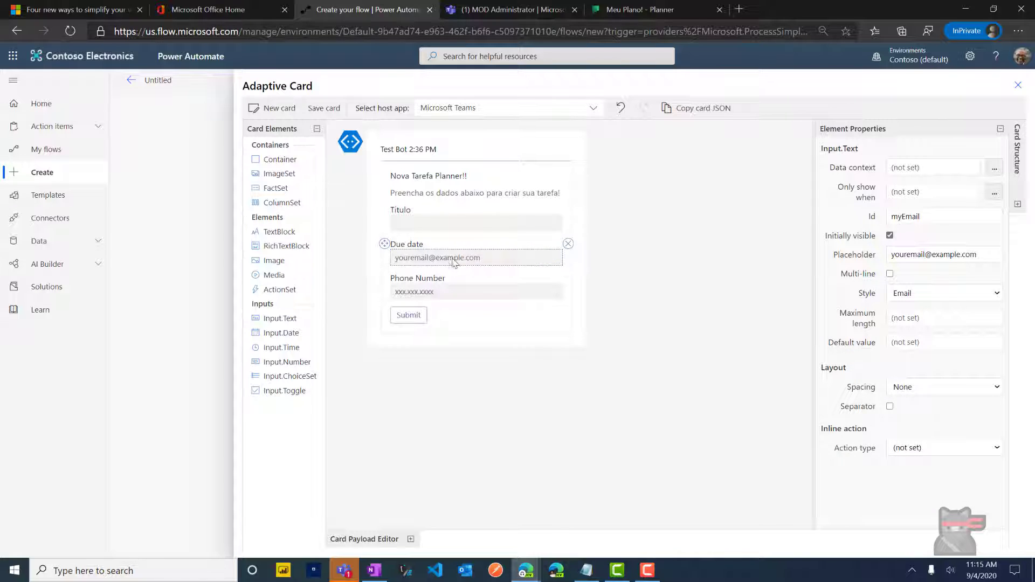
{"action": "left_click", "coordinate": [568, 244]}
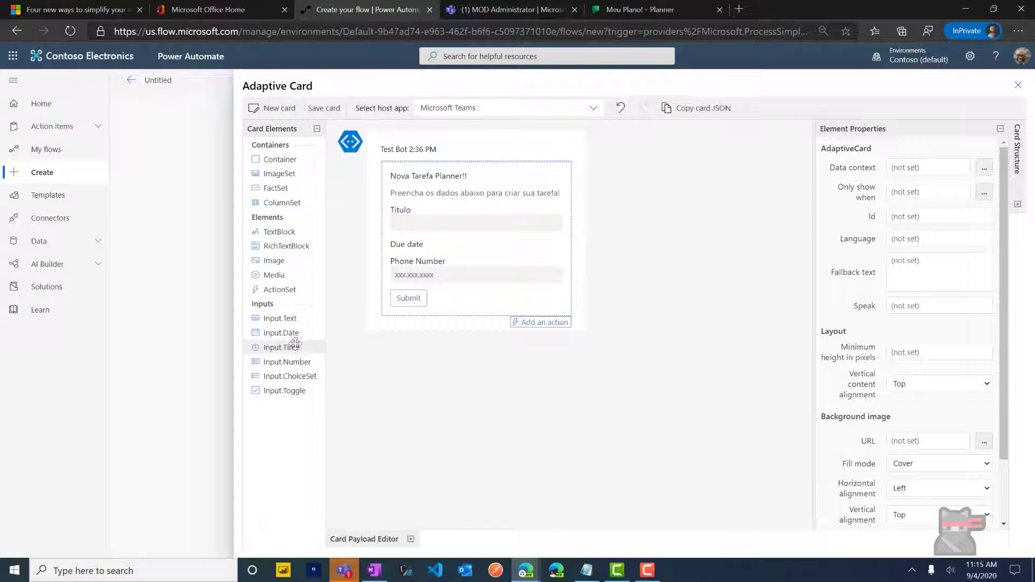
{"action": "left_click_drag", "start_coordinate": [296, 335], "coordinate": [427, 253]}
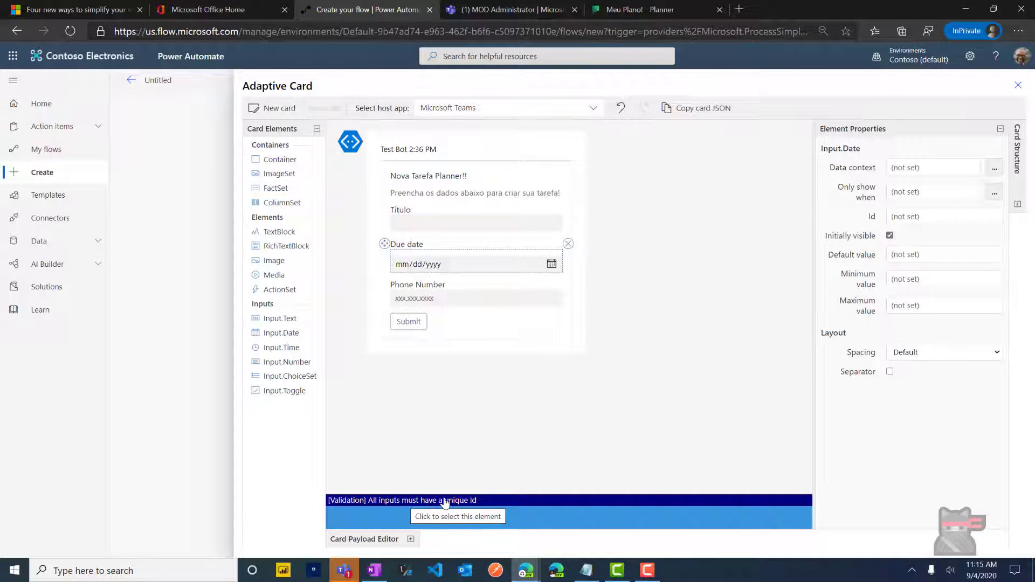
{"action": "left_click", "coordinate": [924, 214]}
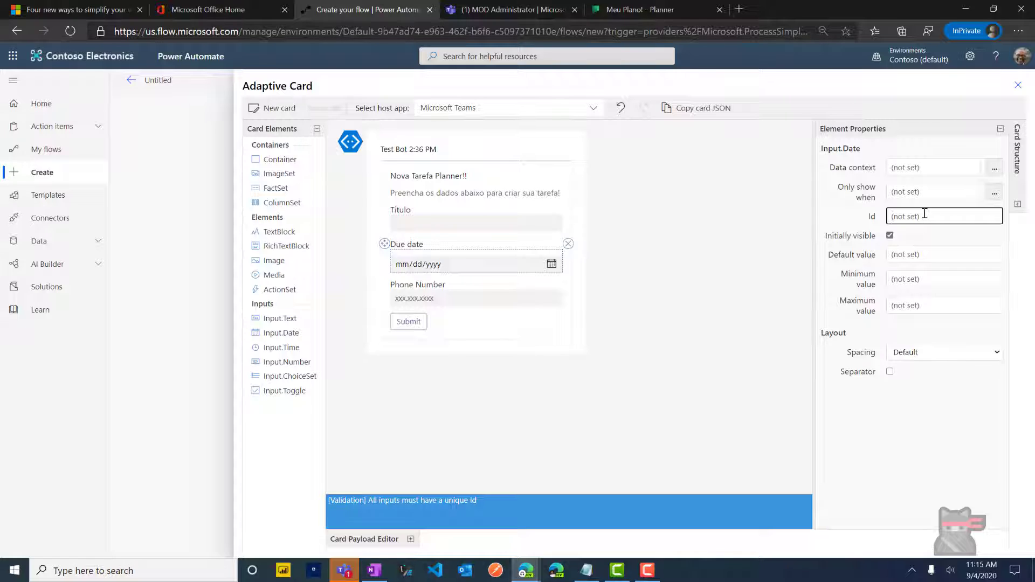
{"action": "type", "text": "duedate"}
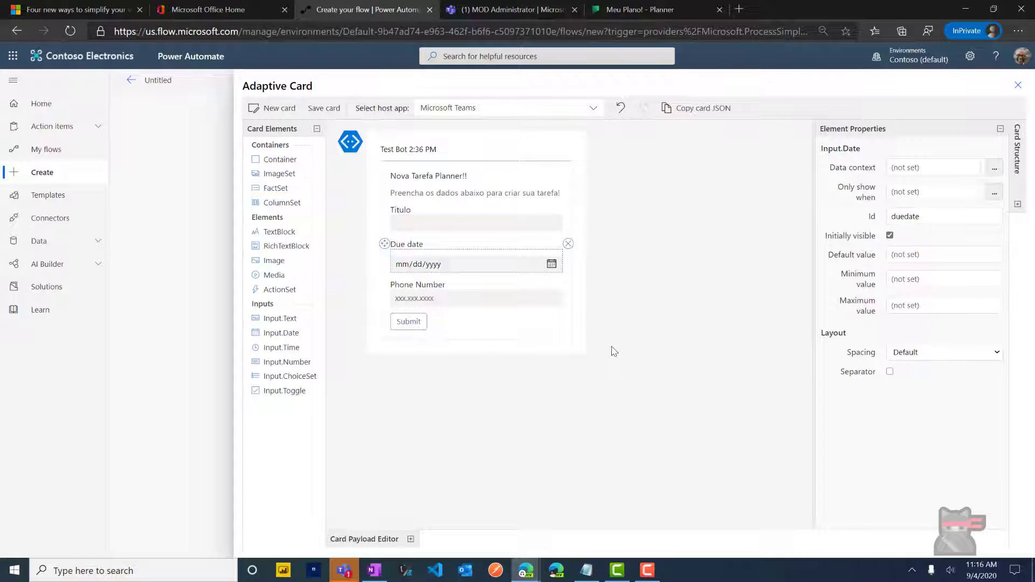
- Change the "Phone Number" label on the card to "Bucket"
{"action": "left_click", "coordinate": [475, 293]}
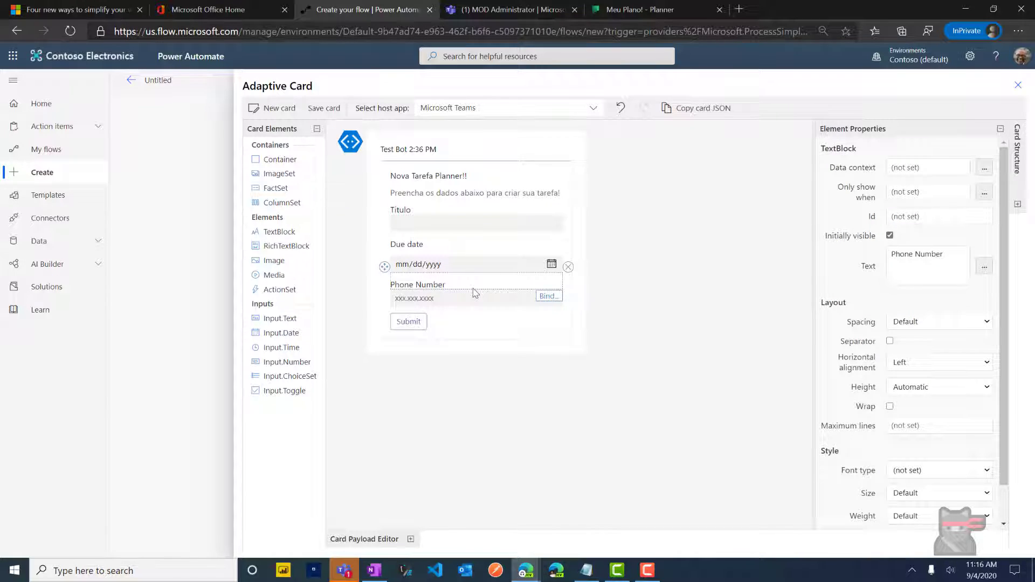
{"action": "triple_click", "coordinate": [915, 255]}
{"action": "type", "text": "Bucket"}
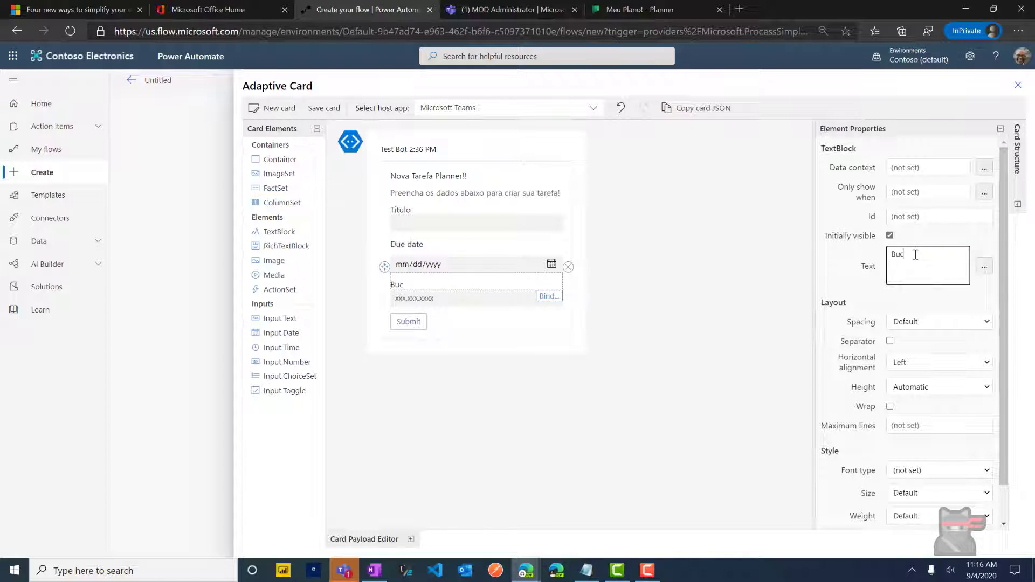
- Switch to Teams to view the bucket options in the message's New Planner Task form, and compare them with the Meu Plano! board in Planner
{"action": "left_click", "coordinate": [485, 13]}
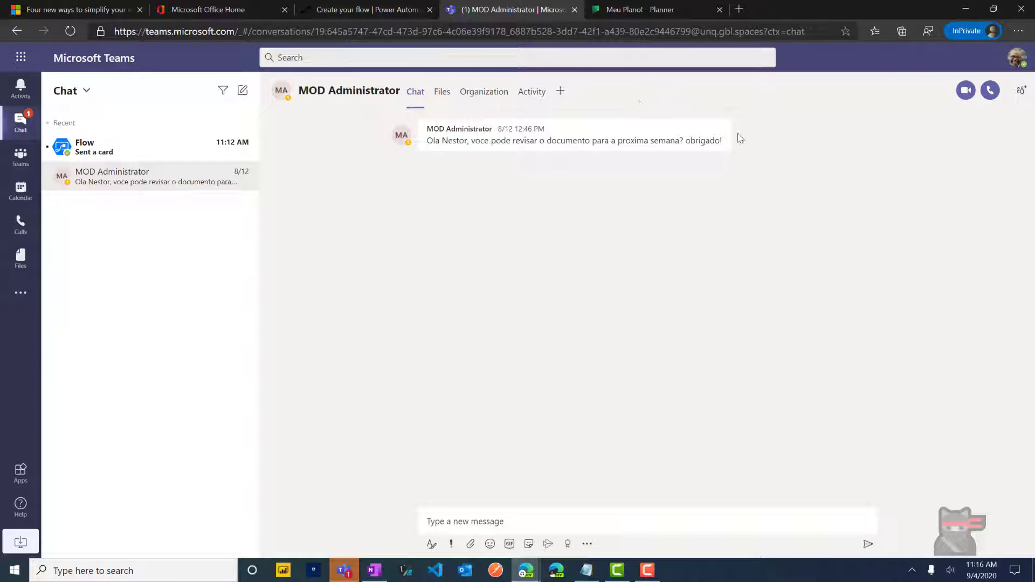
{"action": "left_click", "coordinate": [720, 112]}
{"action": "mouse_move", "coordinate": [744, 237]}
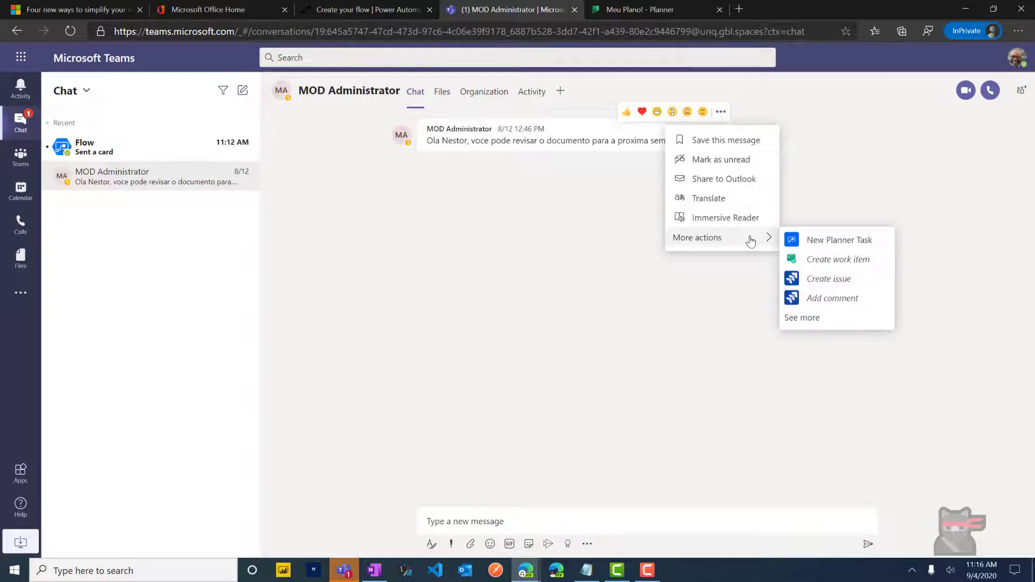
{"action": "left_click", "coordinate": [810, 238]}
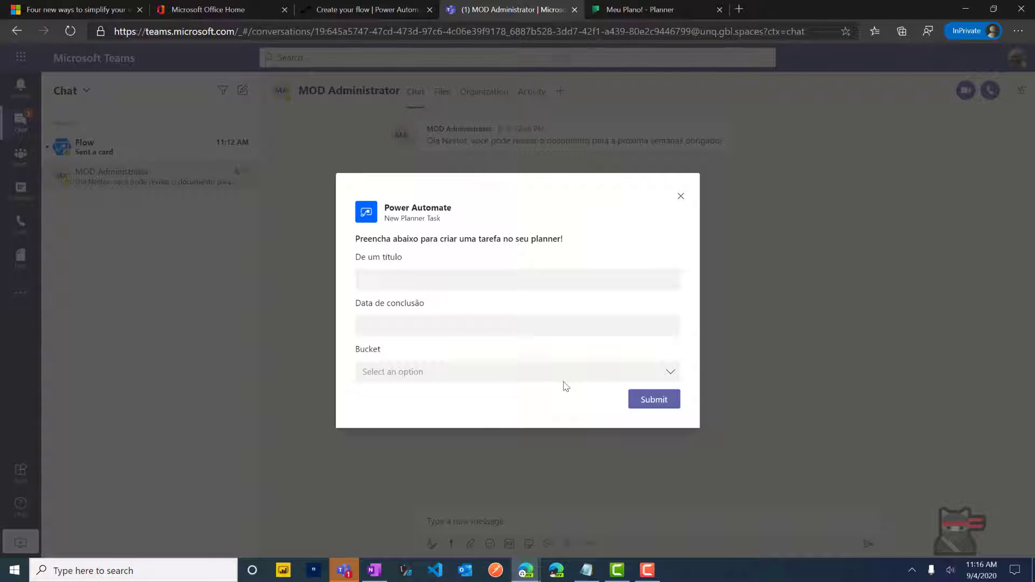
{"action": "left_click", "coordinate": [566, 378]}
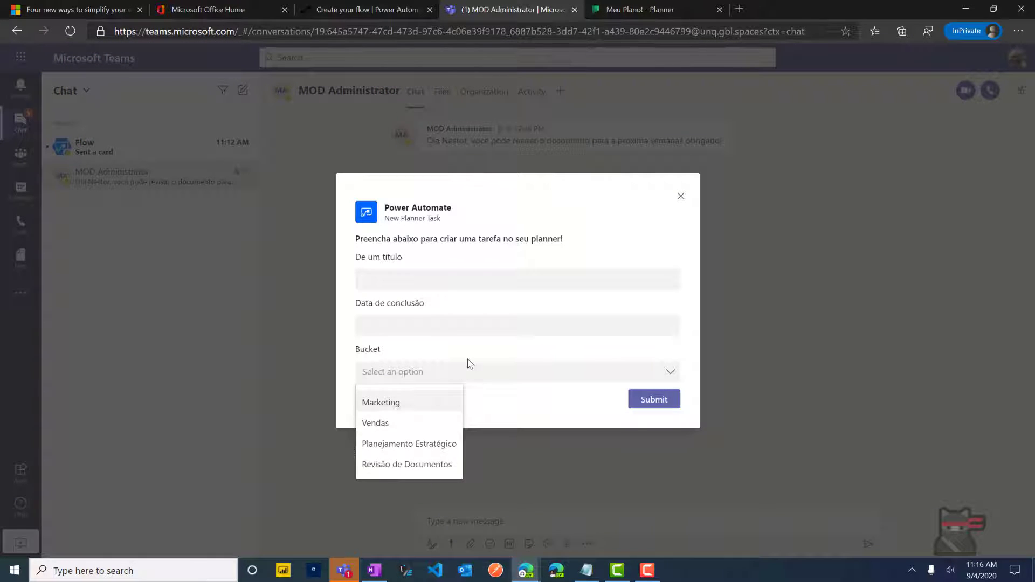
{"action": "left_click", "coordinate": [638, 9]}
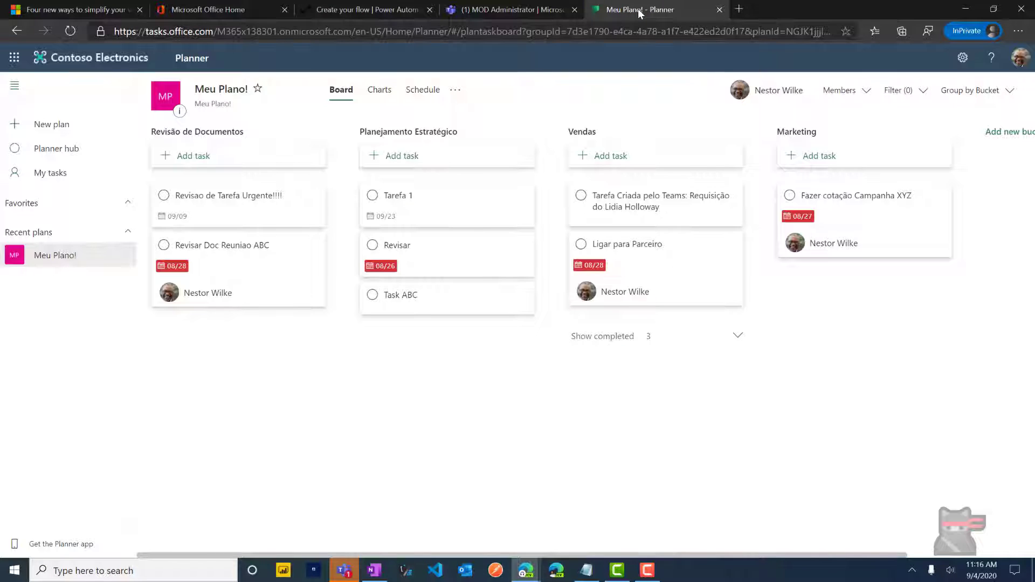
- Back in the Power Automate card, replace the phone input under Bucket with an Input.ChoiceSet and set its Id to "bucketid"
{"action": "left_click", "coordinate": [353, 11]}
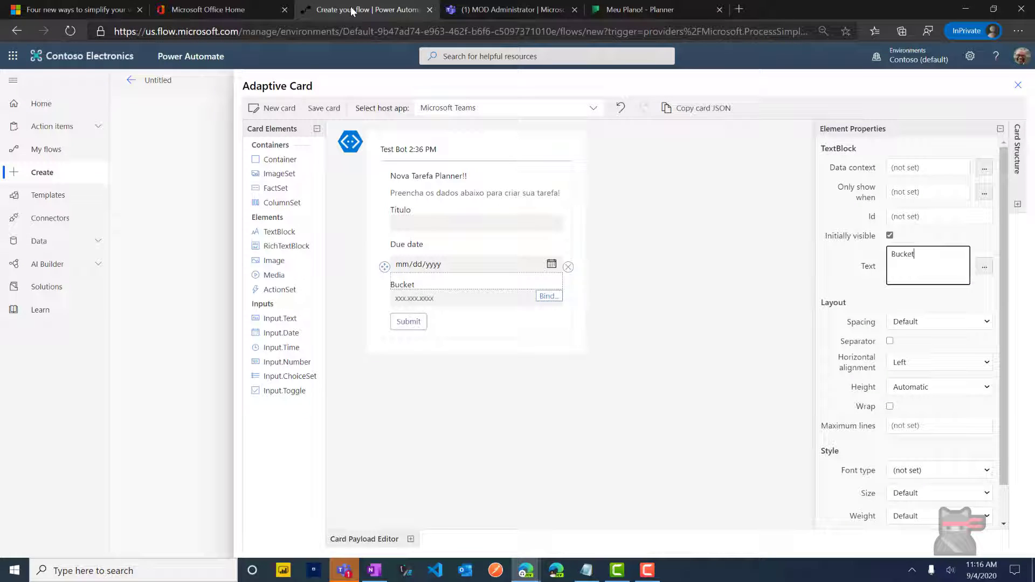
{"action": "left_click", "coordinate": [512, 302]}
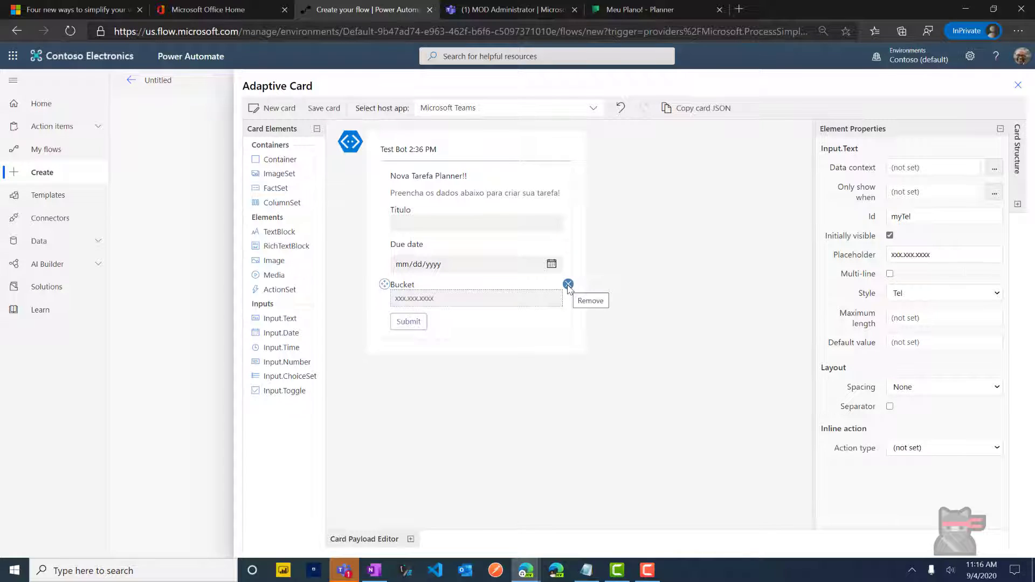
{"action": "left_click", "coordinate": [568, 284]}
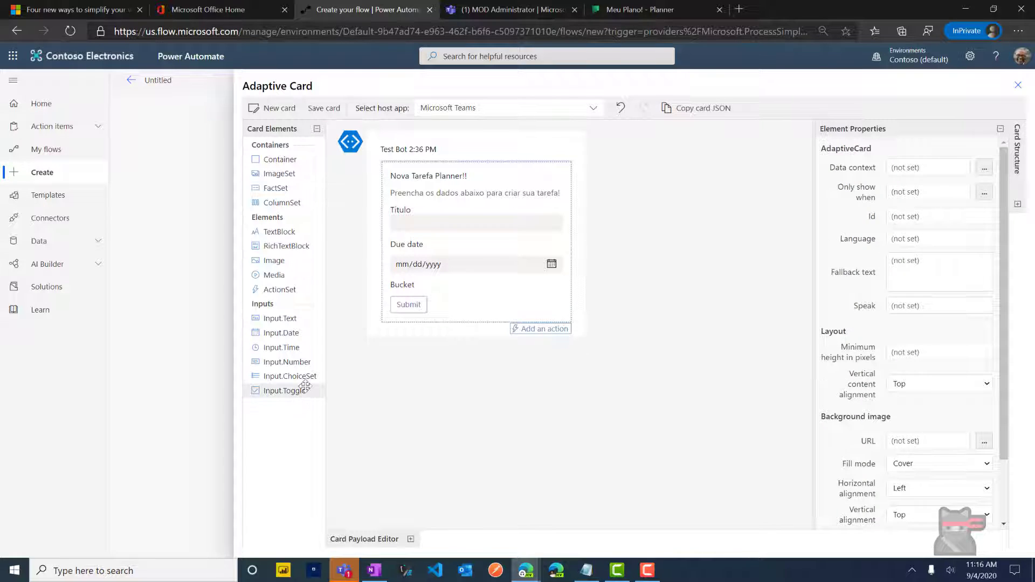
{"action": "left_click_drag", "start_coordinate": [309, 378], "coordinate": [447, 302]}
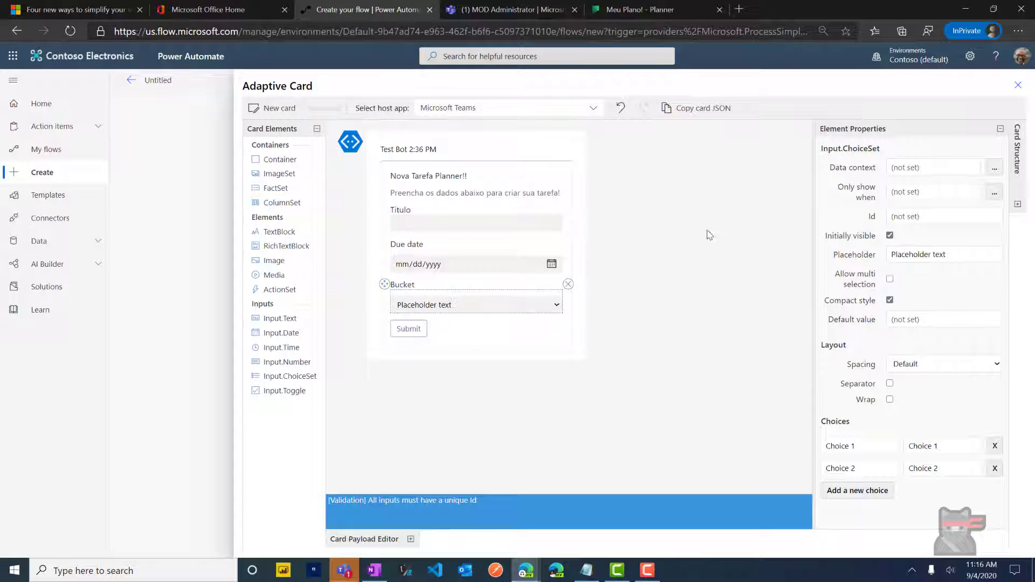
{"action": "left_click", "coordinate": [925, 220]}
{"action": "type", "text": "bucketid"}
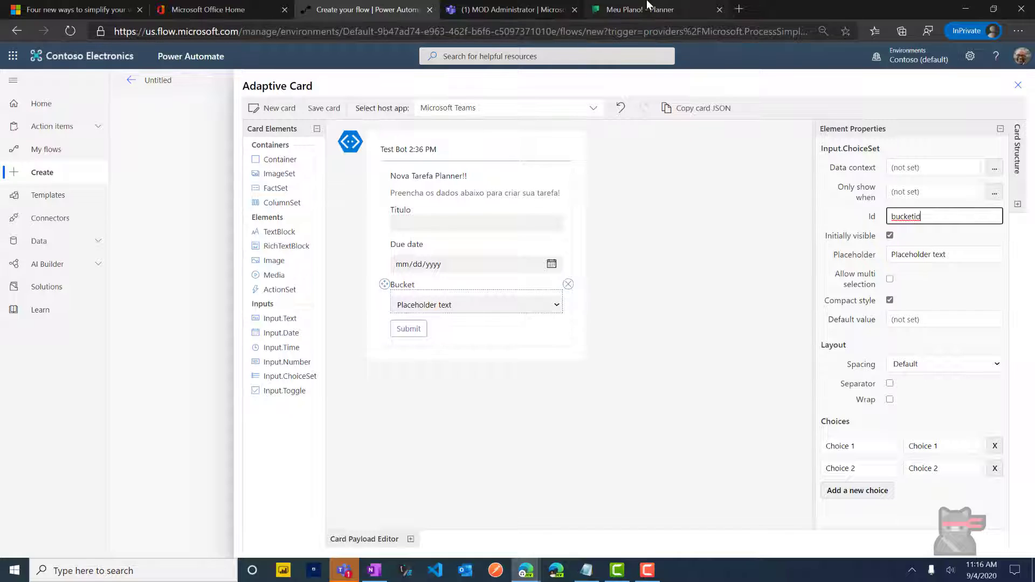
- Check the Planner board, then open Power Automate in a new browser tab and go to its flow creation page
{"action": "left_click", "coordinate": [645, 9]}
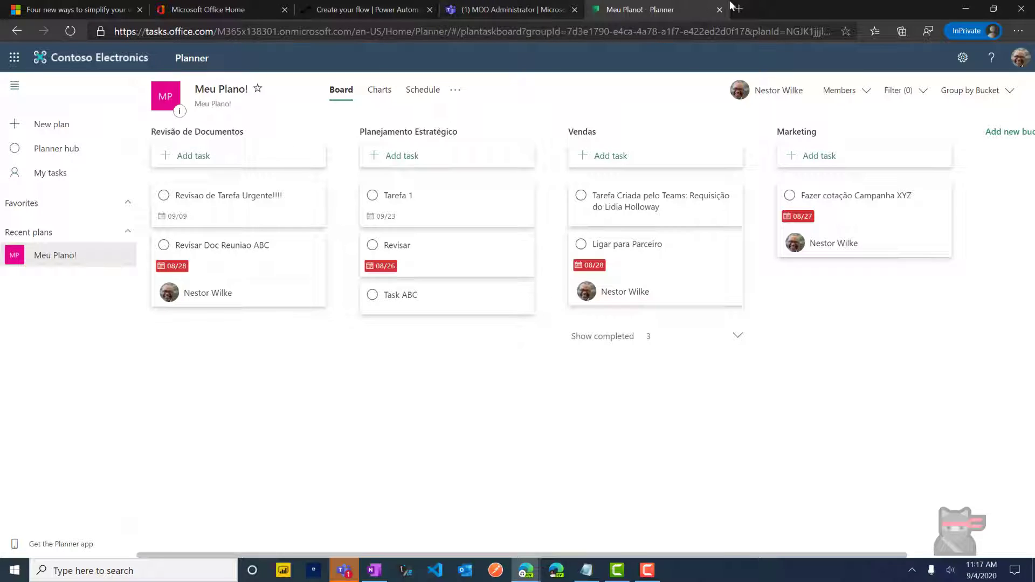
{"action": "left_click", "coordinate": [741, 9]}
{"action": "type", "text": "f"}
{"action": "key", "text": "Return"}
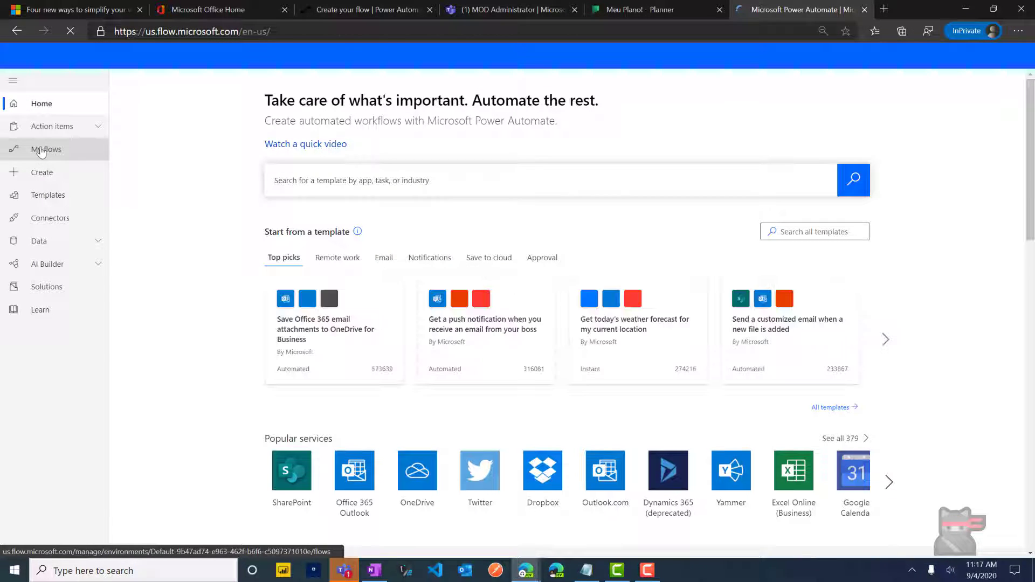
{"action": "left_click", "coordinate": [42, 151]}
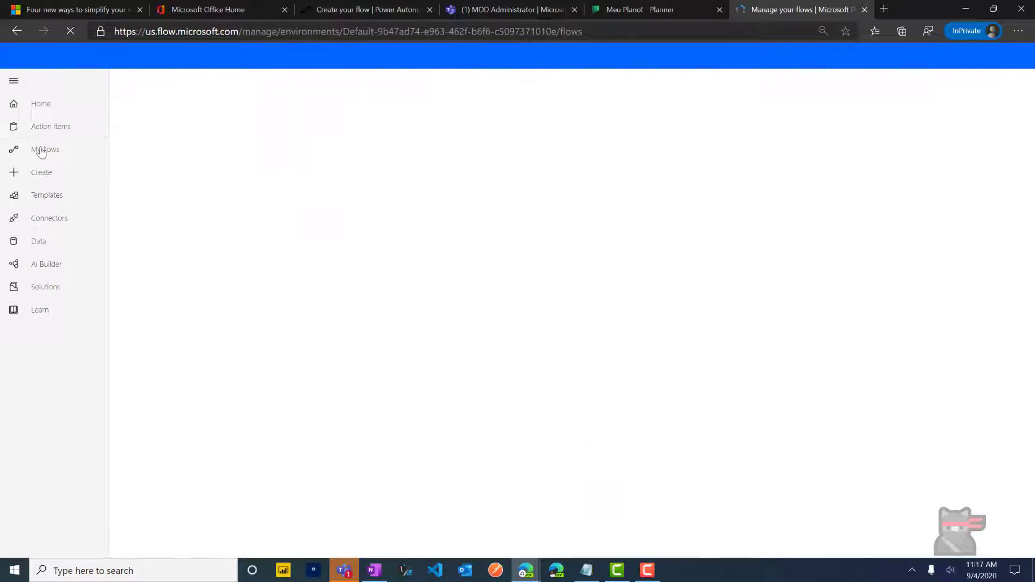
{"action": "left_click", "coordinate": [42, 175]}
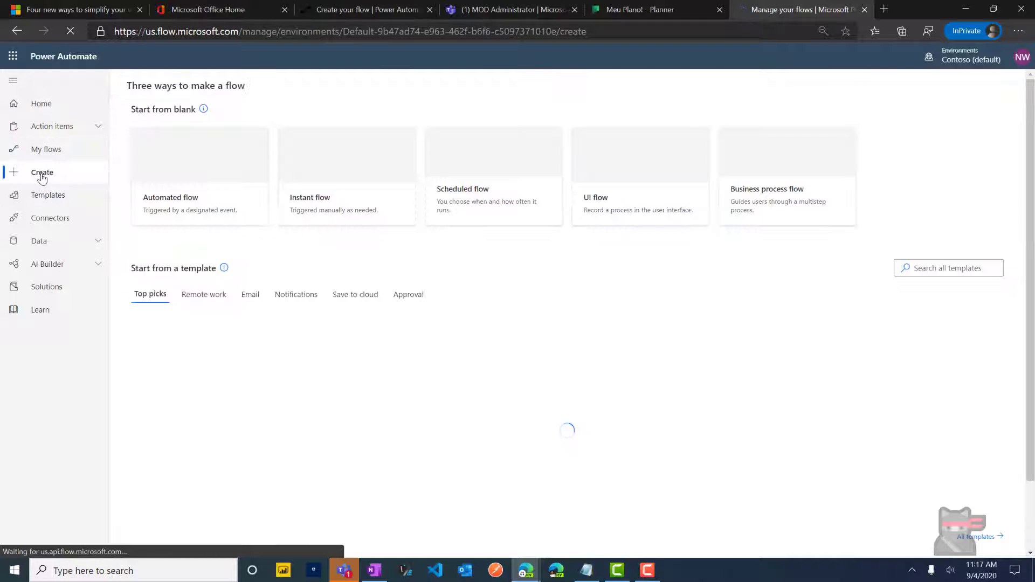
- Create an instant flow with the manual trigger, leaving the flow name blank
{"action": "left_click", "coordinate": [346, 167]}
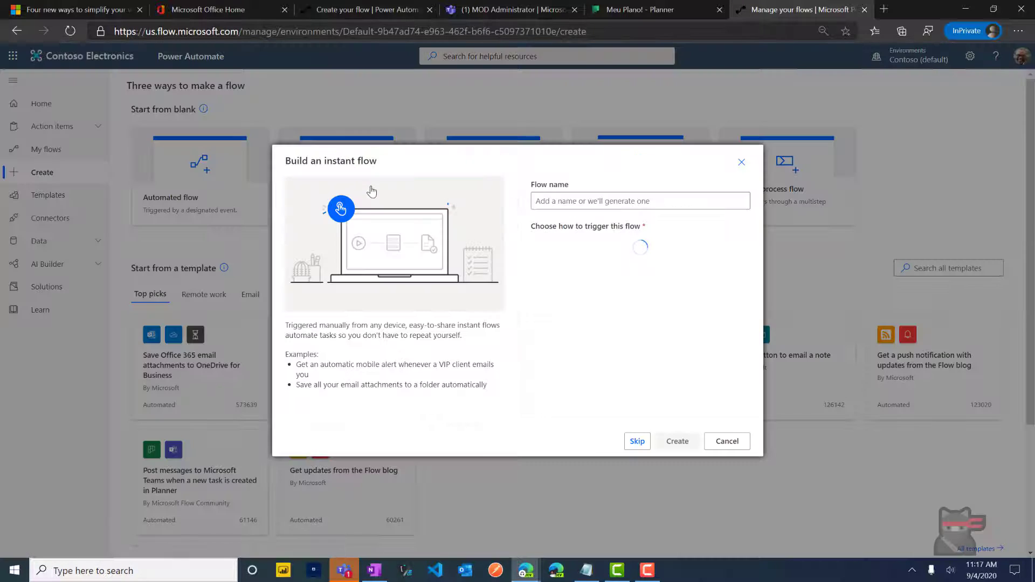
{"action": "left_click", "coordinate": [598, 249]}
{"action": "left_click", "coordinate": [677, 441]}
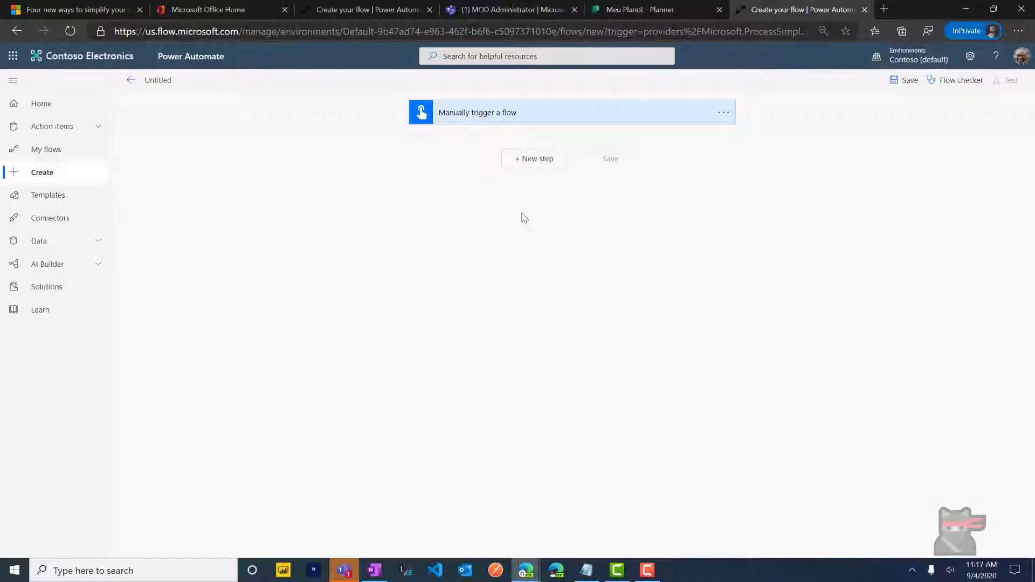
- Search the actions for "planner" and add the Planner List buckets action below the manual trigger
{"action": "left_click", "coordinate": [527, 164]}
{"action": "type", "text": "planner"}
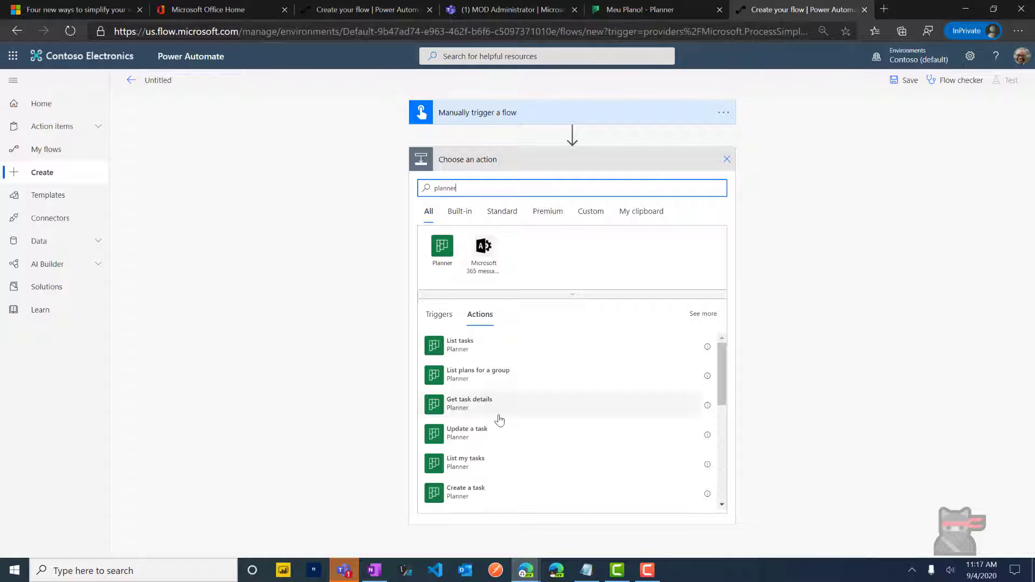
{"action": "scroll", "coordinate": [507, 409], "scroll_direction": "down", "scroll_amount": 3}
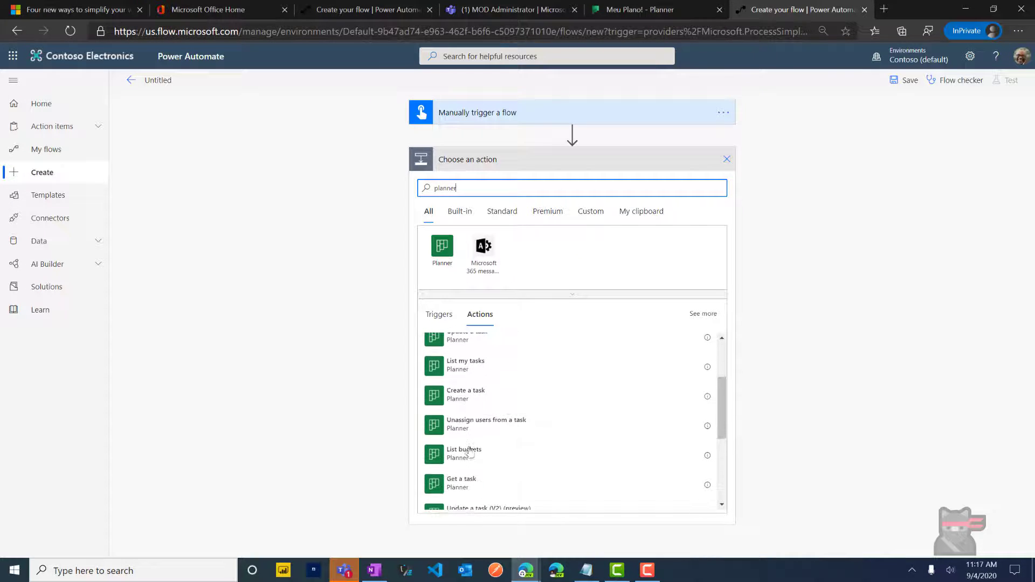
{"action": "left_click", "coordinate": [475, 458]}
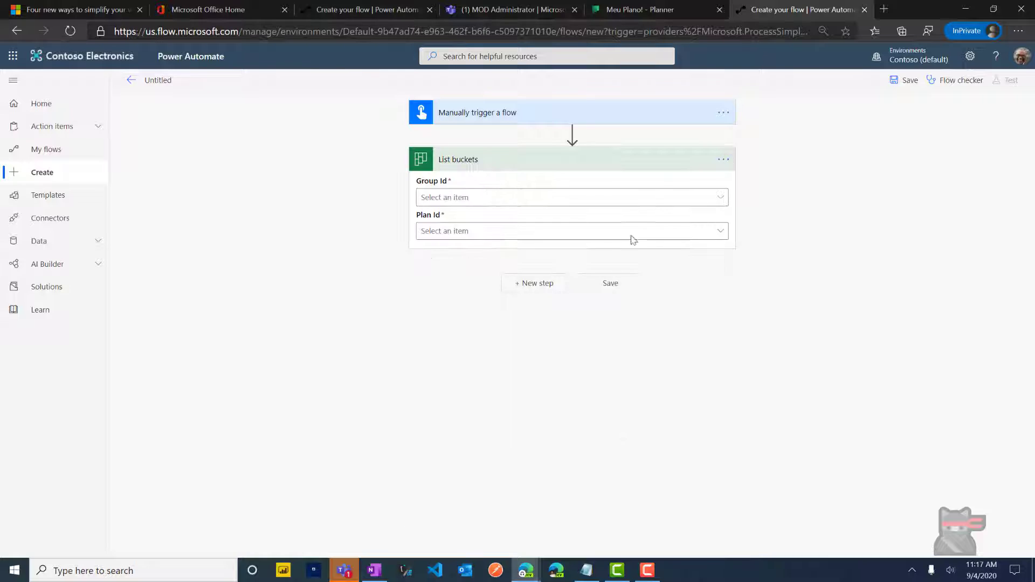
- Set both the Group Id and Plan Id of List buckets to "Meu Plano!" and save the flow
{"action": "left_click", "coordinate": [719, 198]}
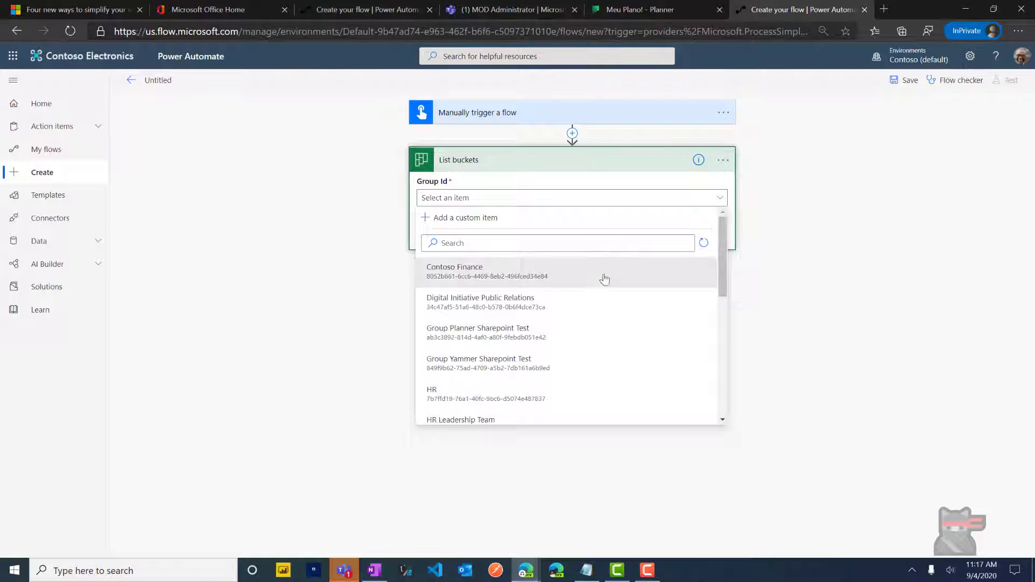
{"action": "scroll", "coordinate": [604, 286], "scroll_direction": "down", "scroll_amount": 5}
{"action": "scroll", "coordinate": [603, 289], "scroll_direction": "down", "scroll_amount": 4}
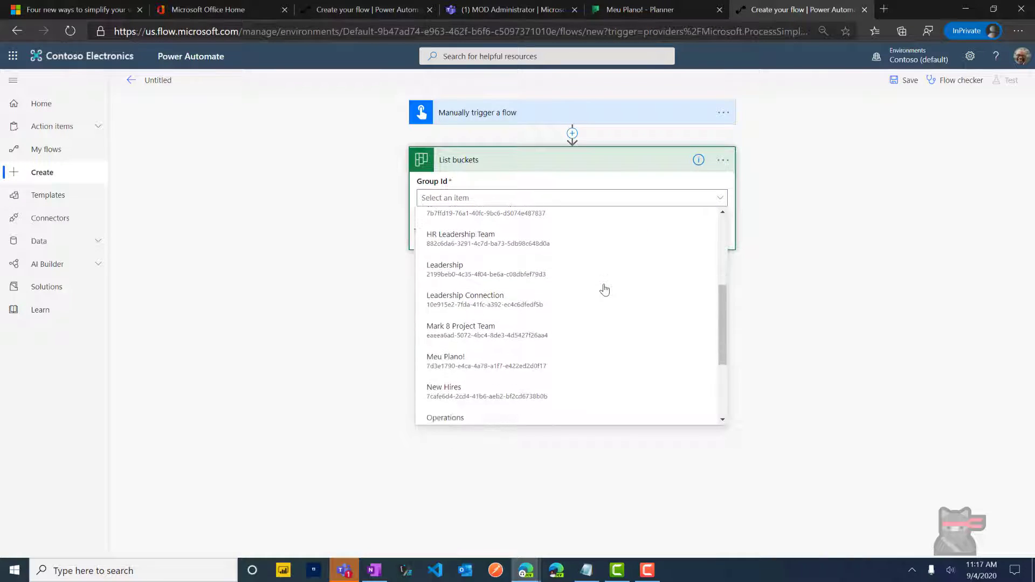
{"action": "left_click", "coordinate": [509, 321]}
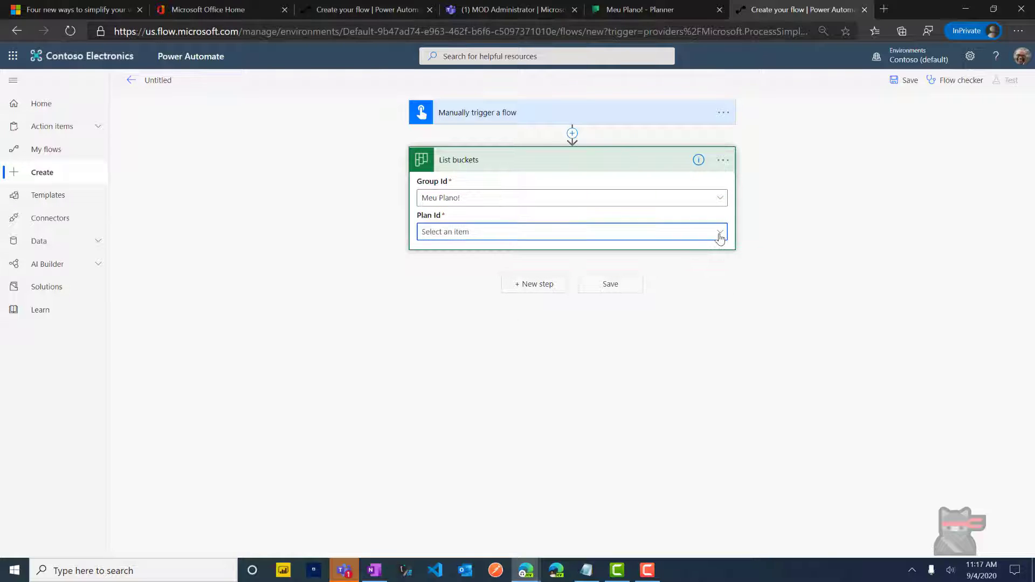
{"action": "left_click", "coordinate": [720, 231]}
{"action": "left_click", "coordinate": [531, 311]}
{"action": "left_click", "coordinate": [910, 93]}
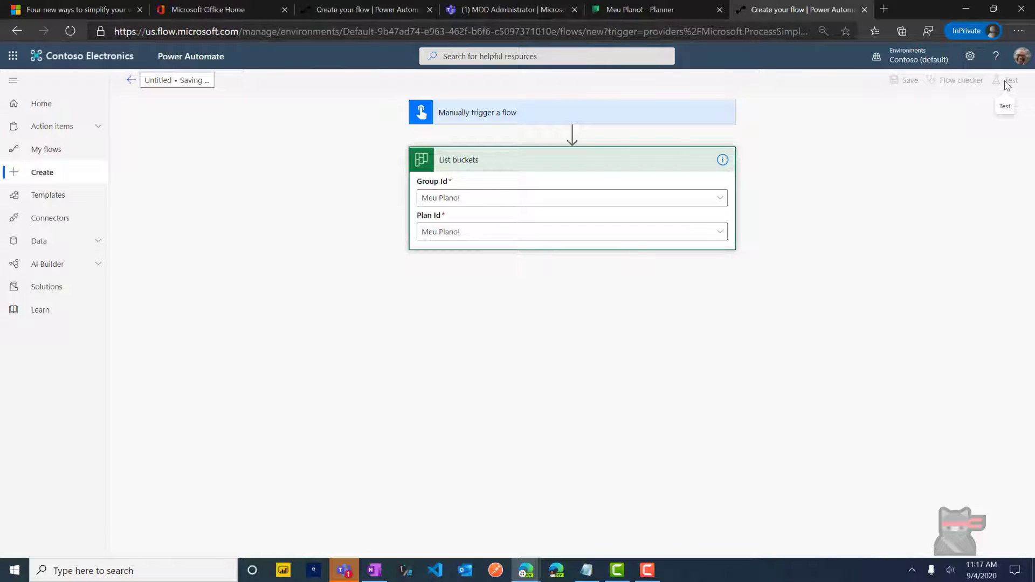
- Test the bucket-listing flow by performing the trigger action manually, and go to the run's details
{"action": "left_click", "coordinate": [1006, 82]}
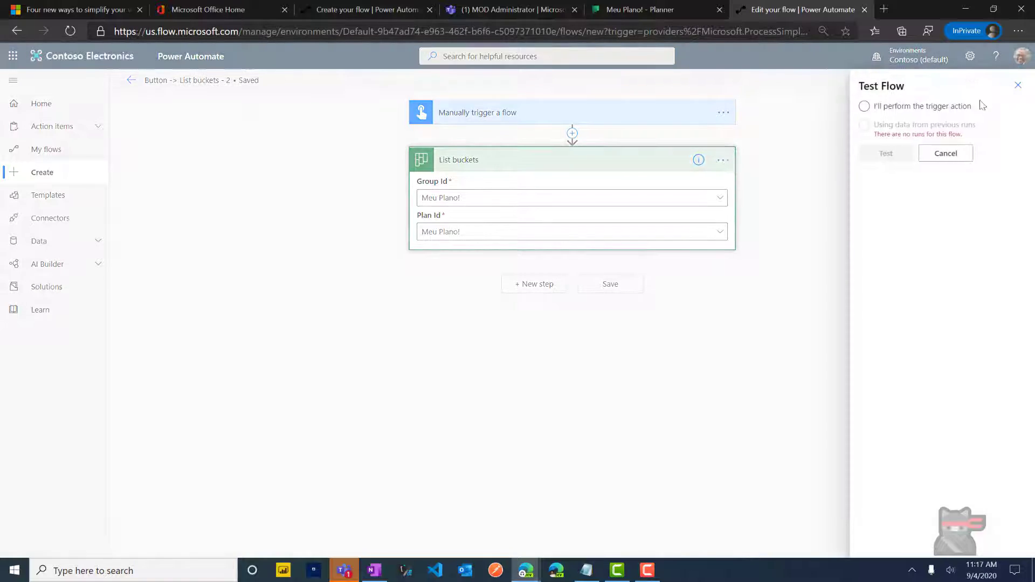
{"action": "left_click", "coordinate": [903, 106]}
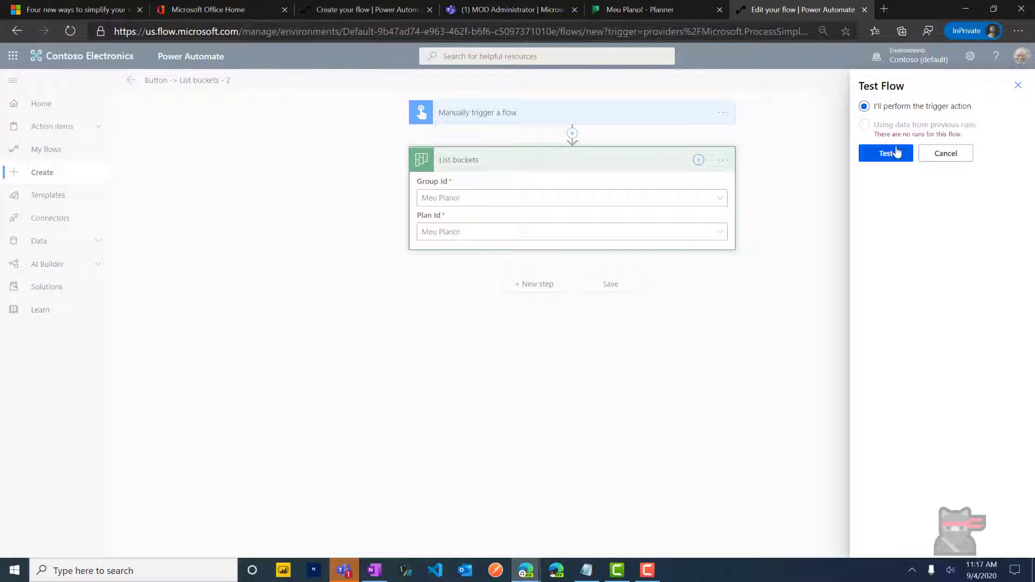
{"action": "left_click", "coordinate": [895, 154]}
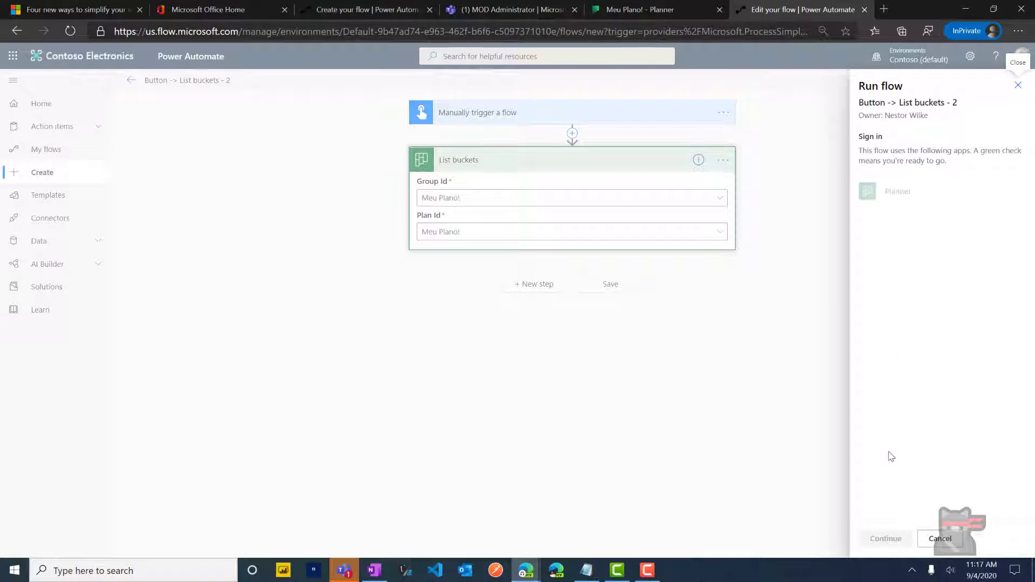
{"action": "left_click", "coordinate": [887, 539]}
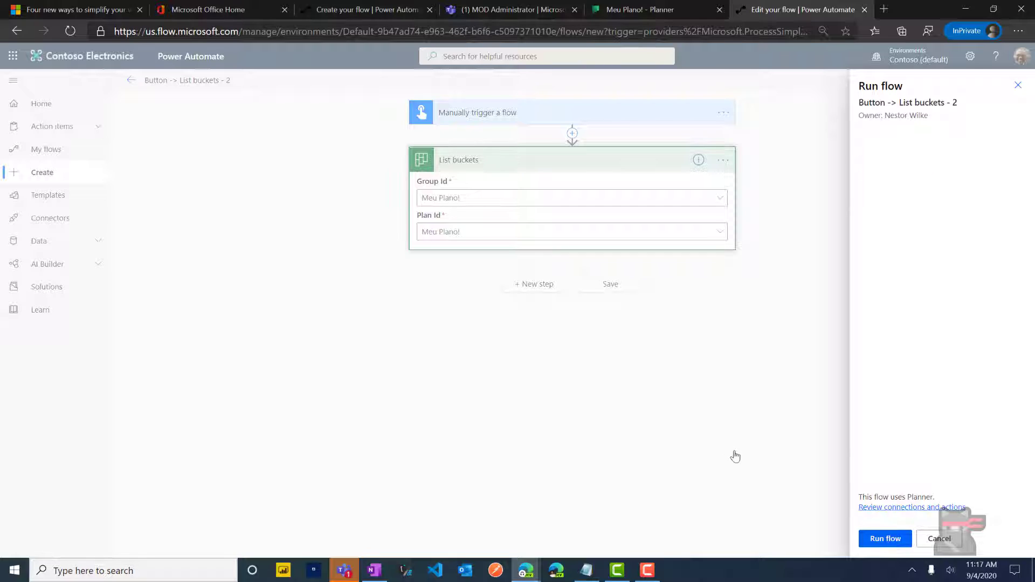
{"action": "left_click", "coordinate": [896, 538]}
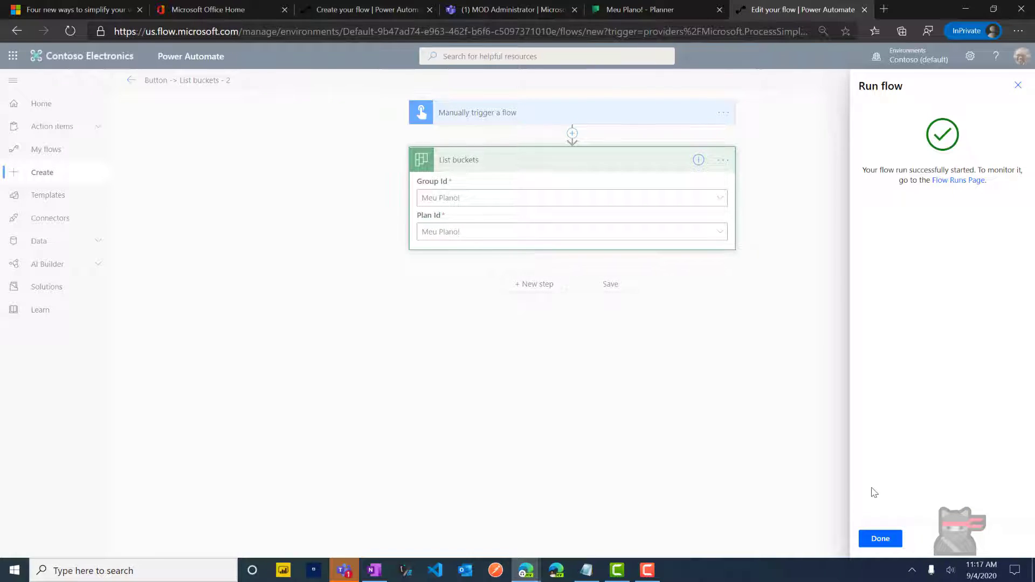
{"action": "left_click", "coordinate": [881, 538]}
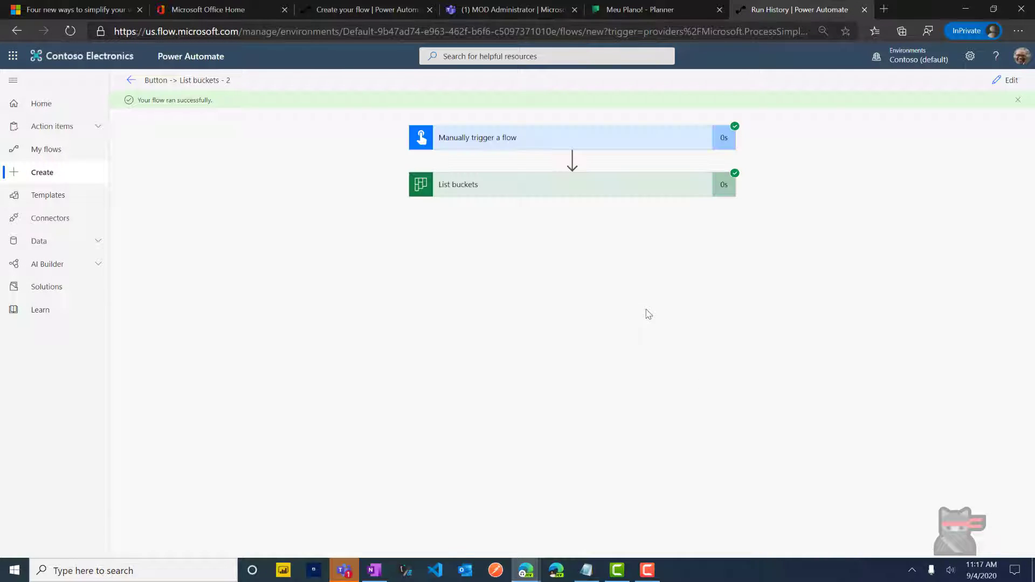
- Copy the entire value output of the List buckets run into a new Notepad document and maximize its window
{"action": "left_click", "coordinate": [548, 190]}
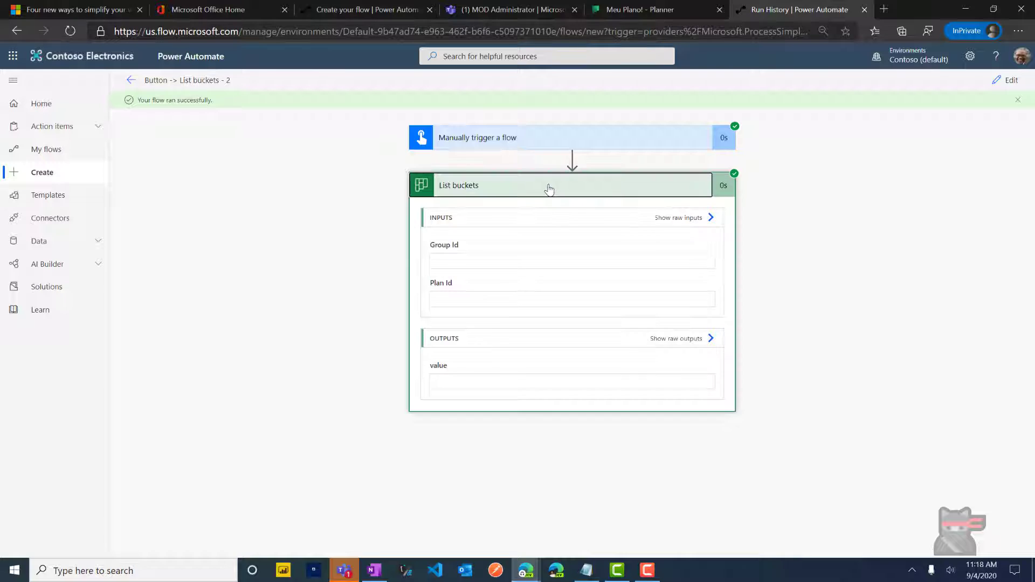
{"action": "left_click", "coordinate": [496, 389]}
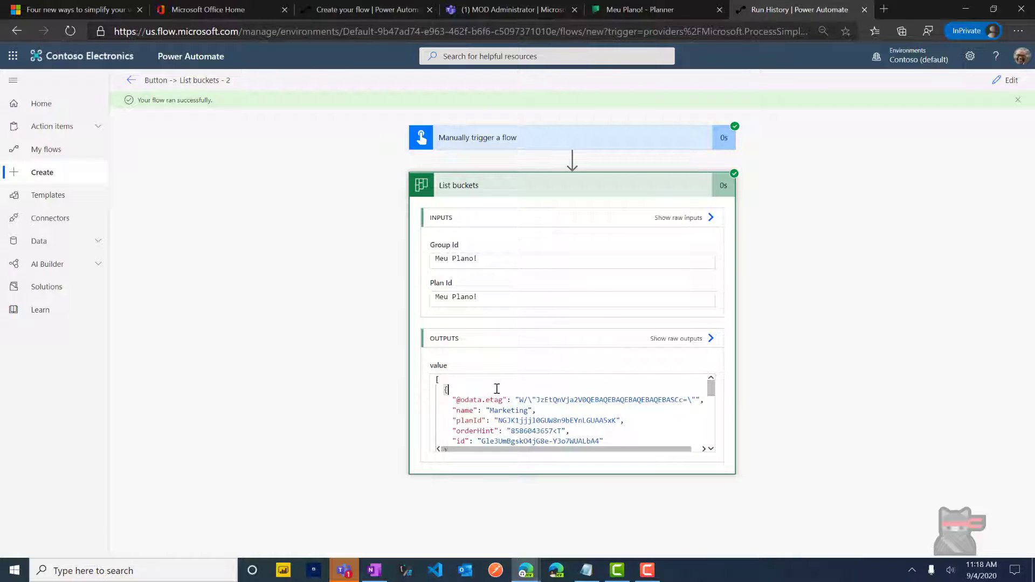
{"action": "key", "text": "ctrl+a"}
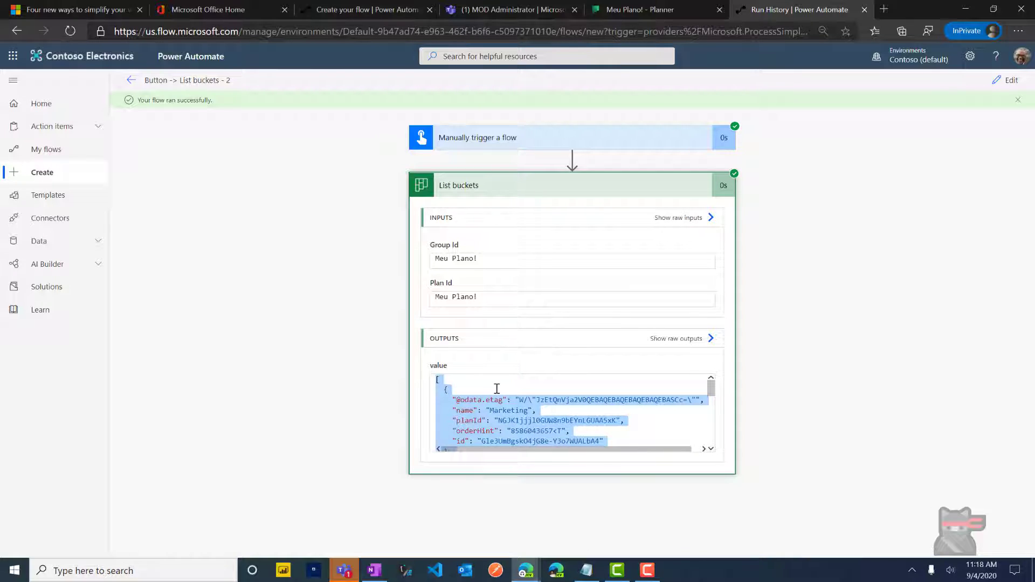
{"action": "left_click", "coordinate": [82, 569]}
{"action": "type", "text": "note"}
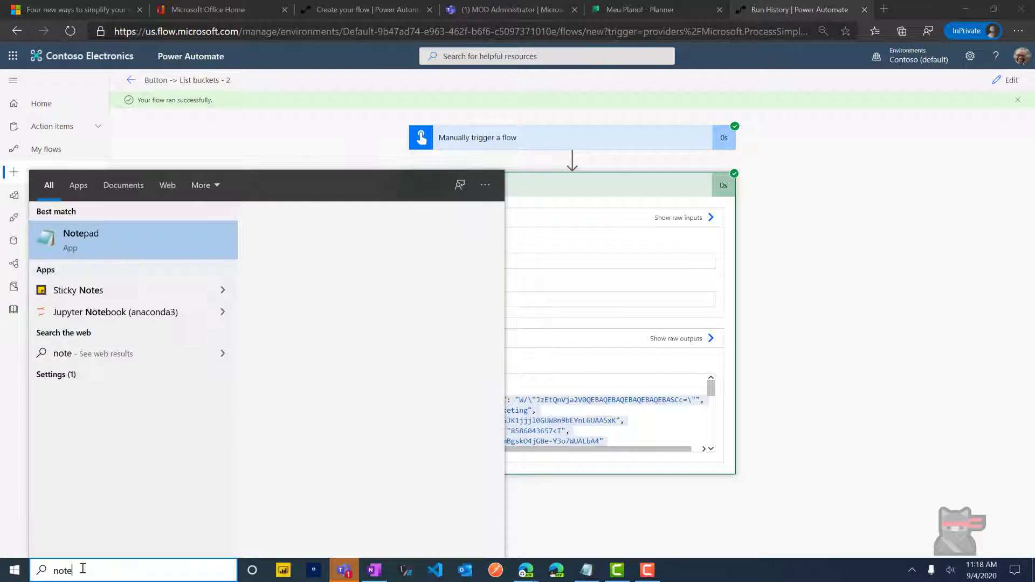
{"action": "key", "text": "Return"}
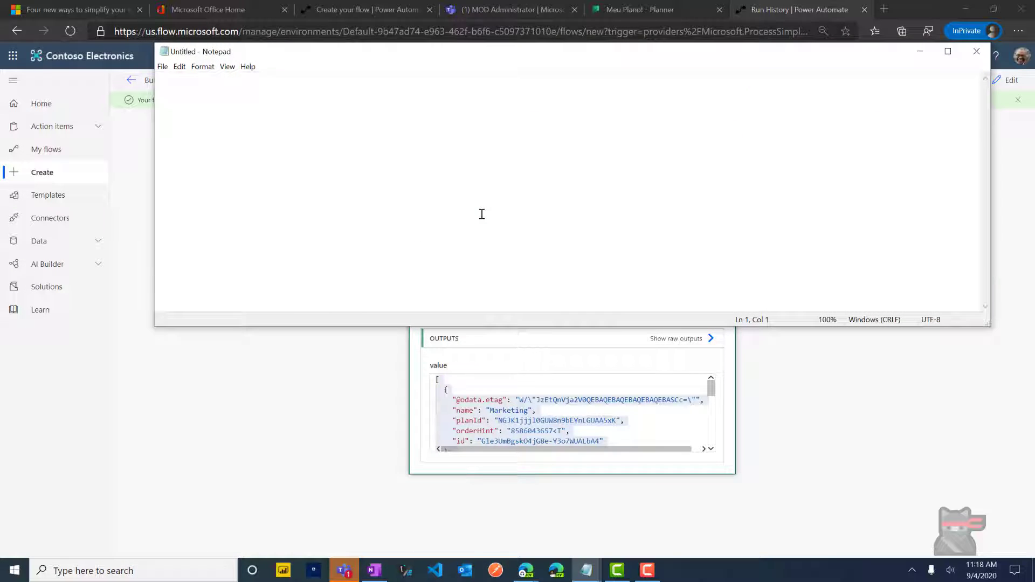
{"action": "key", "text": "ctrl+v"}
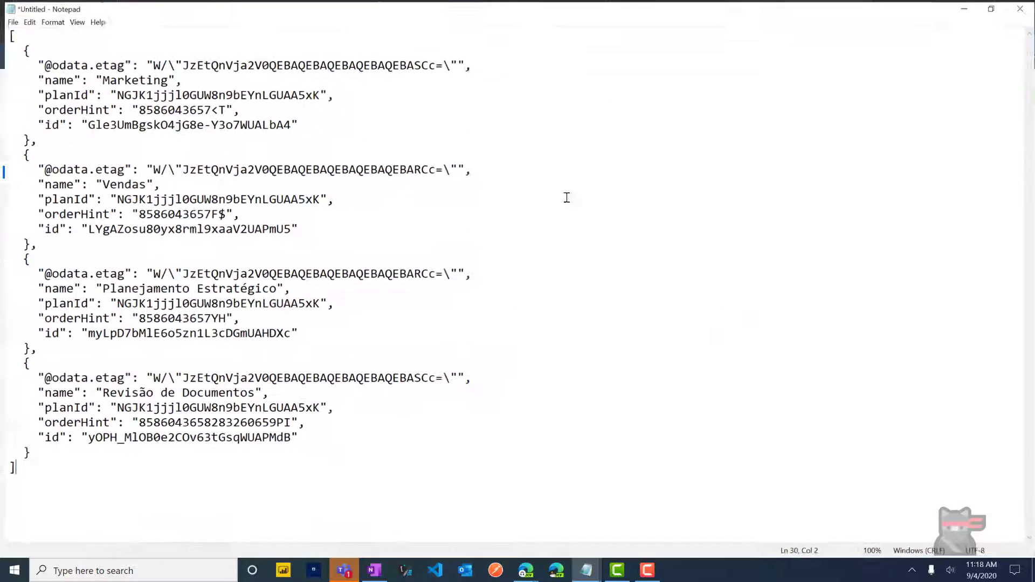
{"action": "left_click", "coordinate": [947, 51]}
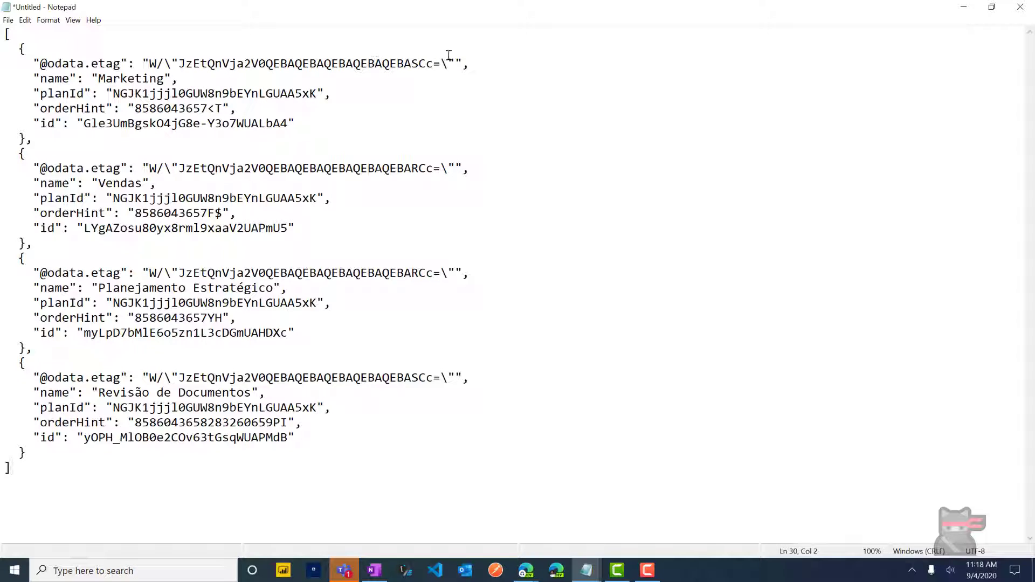
{"action": "left_click_drag", "start_coordinate": [479, 61], "coordinate": [9, 51]}
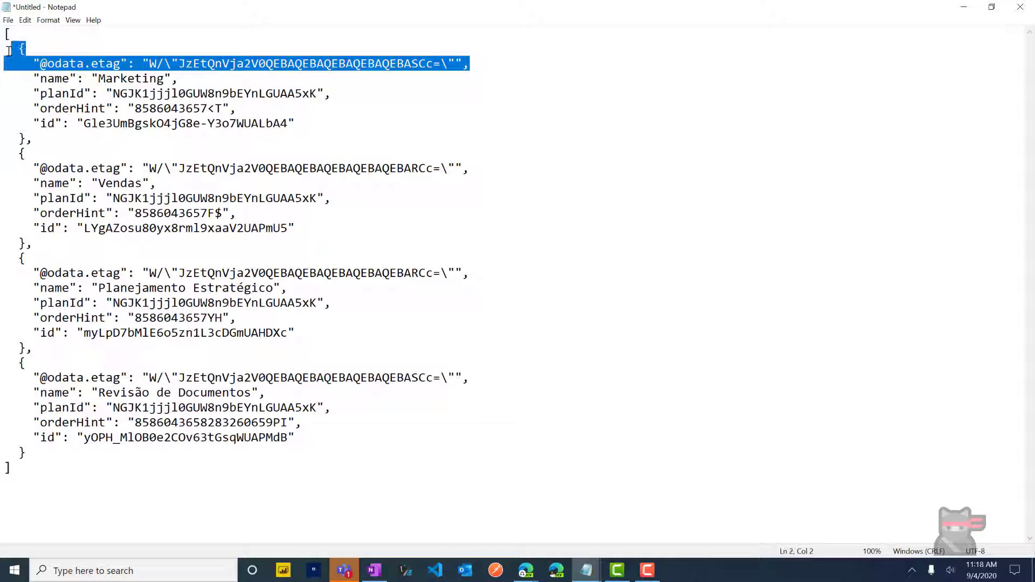
{"action": "key", "text": "Delete"}
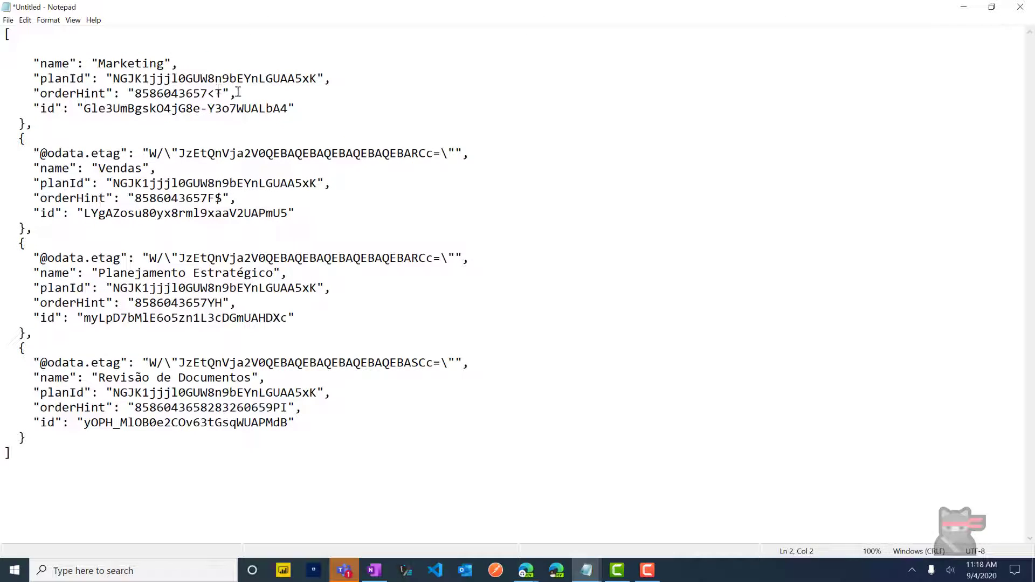
{"action": "left_click_drag", "start_coordinate": [238, 92], "coordinate": [30, 77]}
{"action": "key", "text": "Delete"}
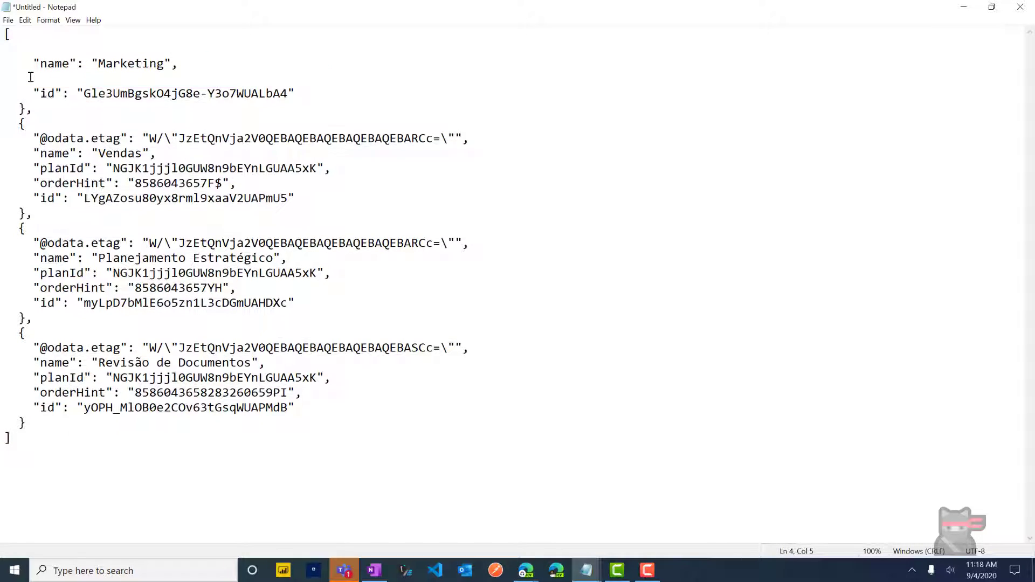
{"action": "left_click_drag", "start_coordinate": [516, 134], "coordinate": [32, 132]}
{"action": "key", "text": "Delete"}
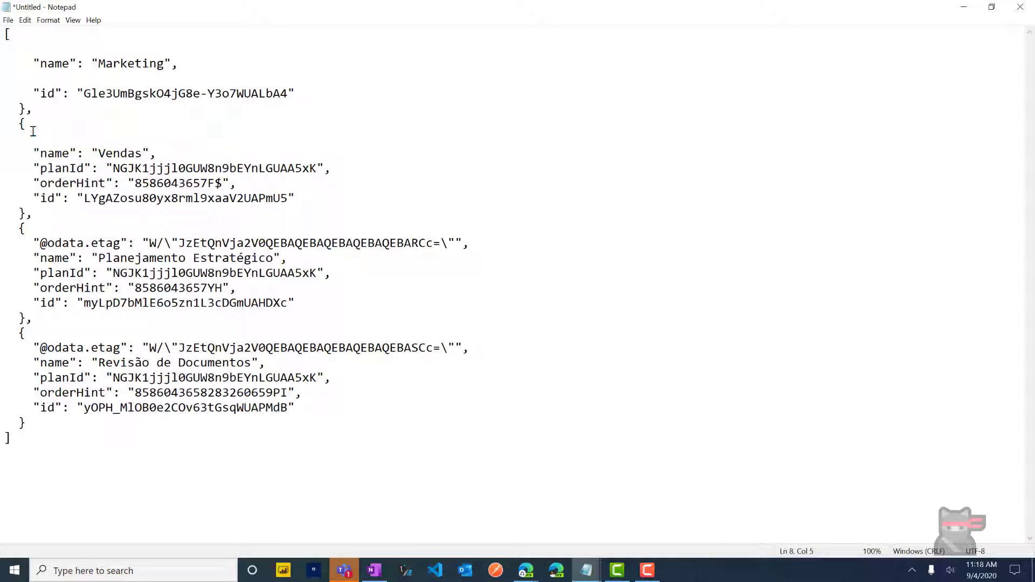
{"action": "left_click_drag", "start_coordinate": [249, 185], "coordinate": [10, 170]}
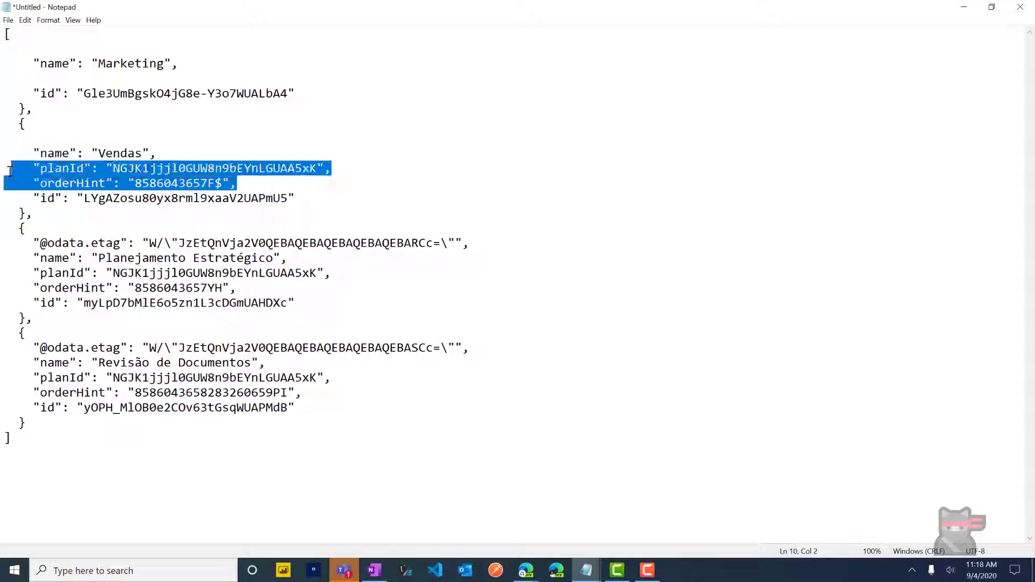
{"action": "key", "text": "Delete"}
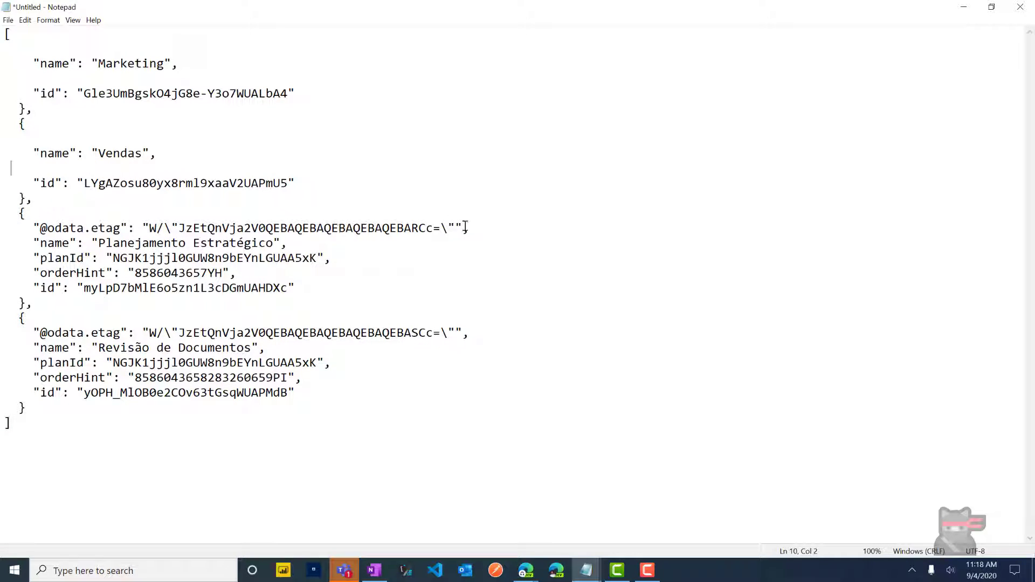
- Strip the Planejamento Estratégico and Revisão de Documentos entries down to name and id, and snap Notepad to half the screen beside the browser
{"action": "left_click_drag", "start_coordinate": [465, 226], "coordinate": [37, 223]}
{"action": "key", "text": "Delete"}
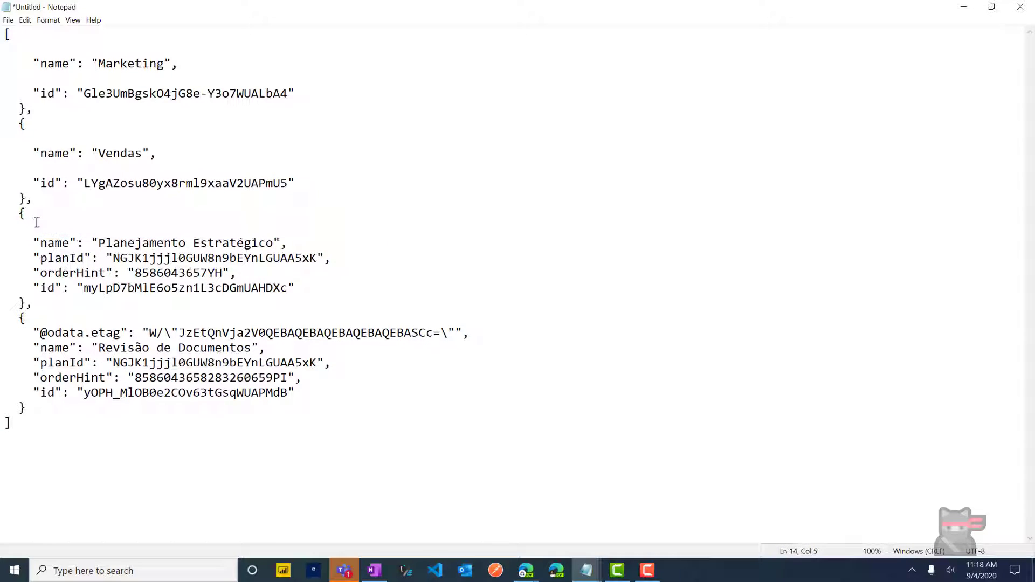
{"action": "left_click_drag", "start_coordinate": [238, 273], "coordinate": [32, 264]}
{"action": "key", "text": "Delete"}
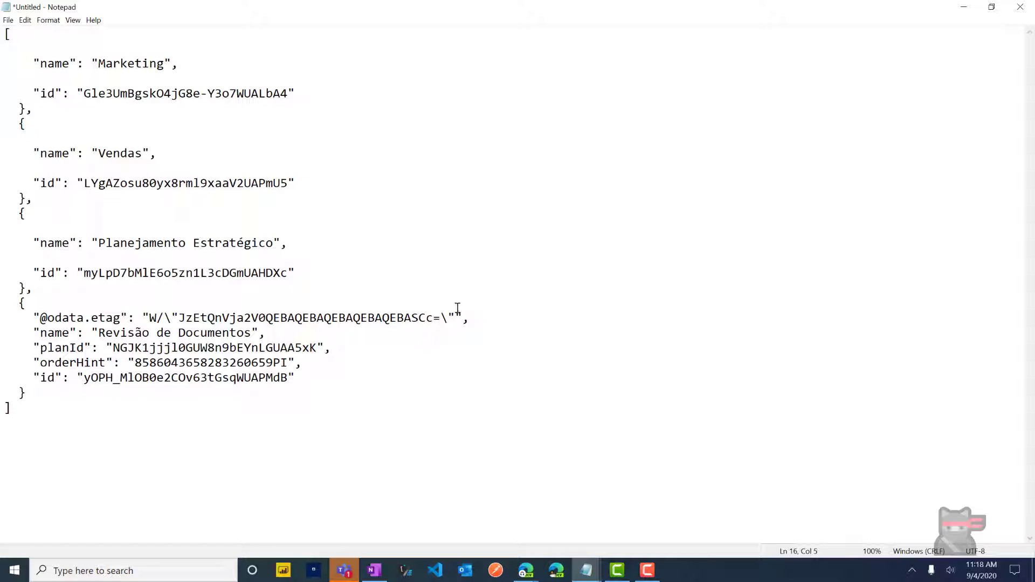
{"action": "left_click_drag", "start_coordinate": [478, 314], "coordinate": [2, 308]}
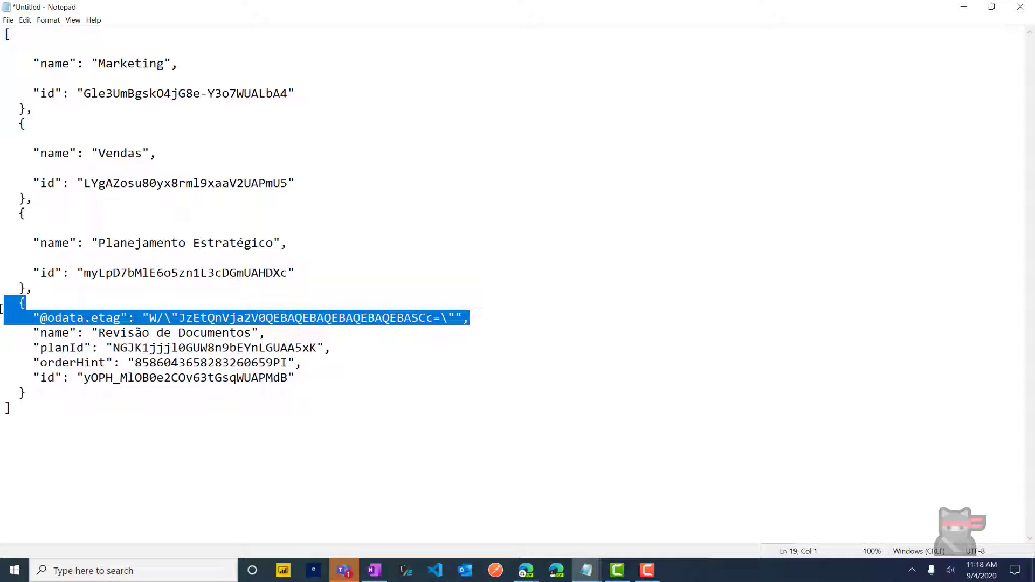
{"action": "key", "text": "Delete"}
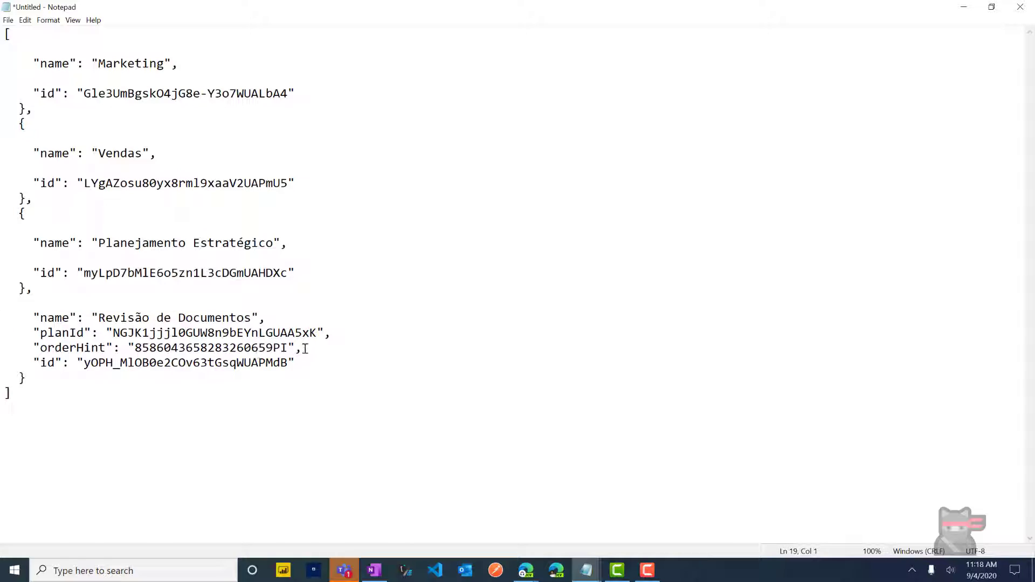
{"action": "left_click_drag", "start_coordinate": [305, 348], "coordinate": [20, 333]}
{"action": "key", "text": "Delete"}
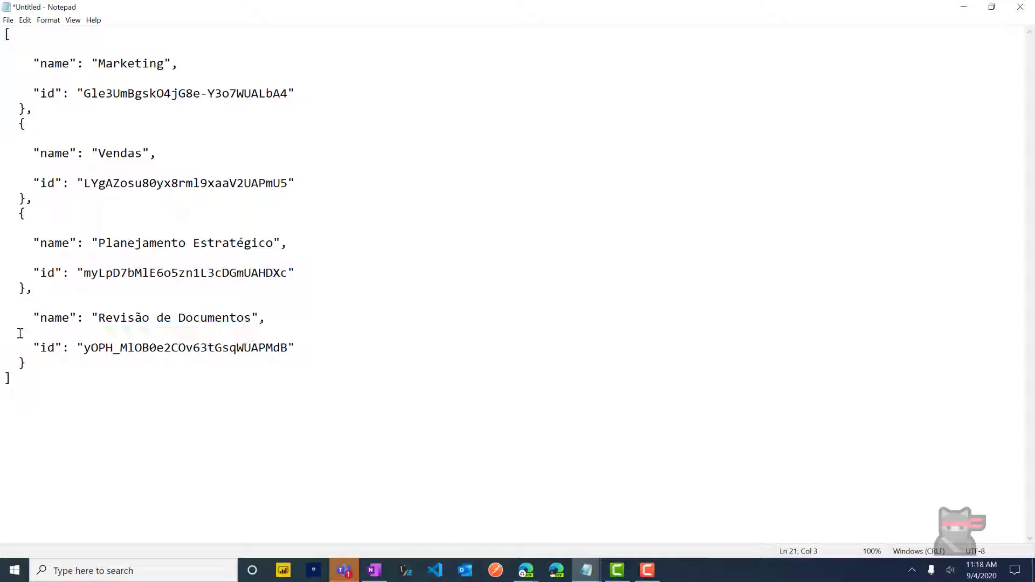
{"action": "key", "text": "Delete"}
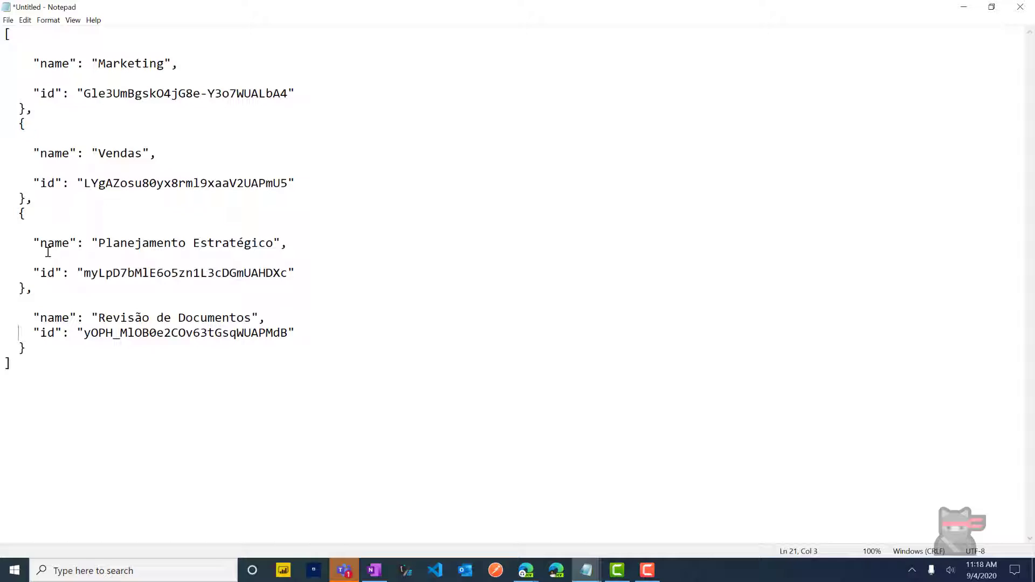
{"action": "key", "text": "super+Left"}
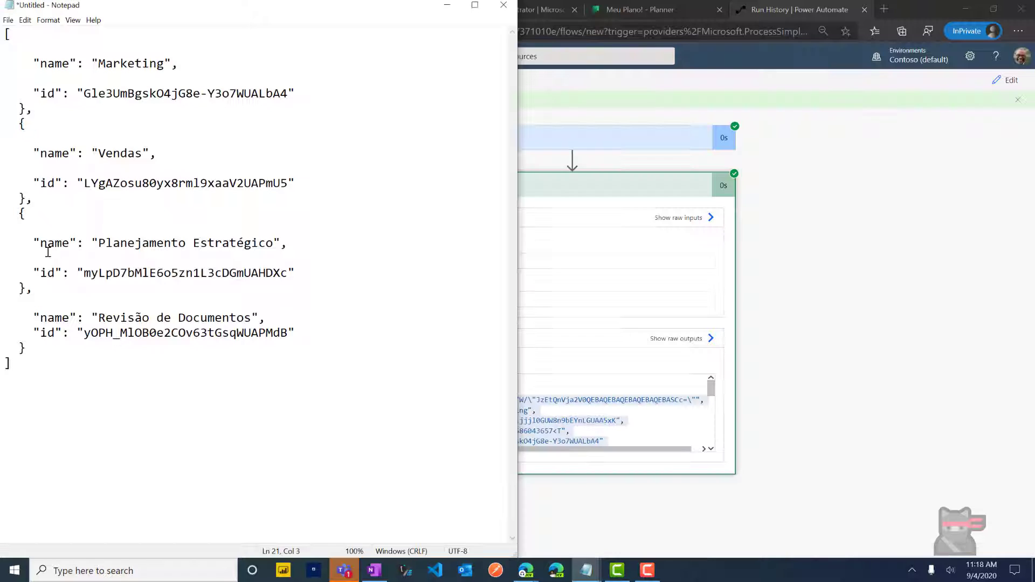
- Place the browser beside Notepad in the other half of the screen and return to the adaptive card editor
{"action": "left_click", "coordinate": [815, 206]}
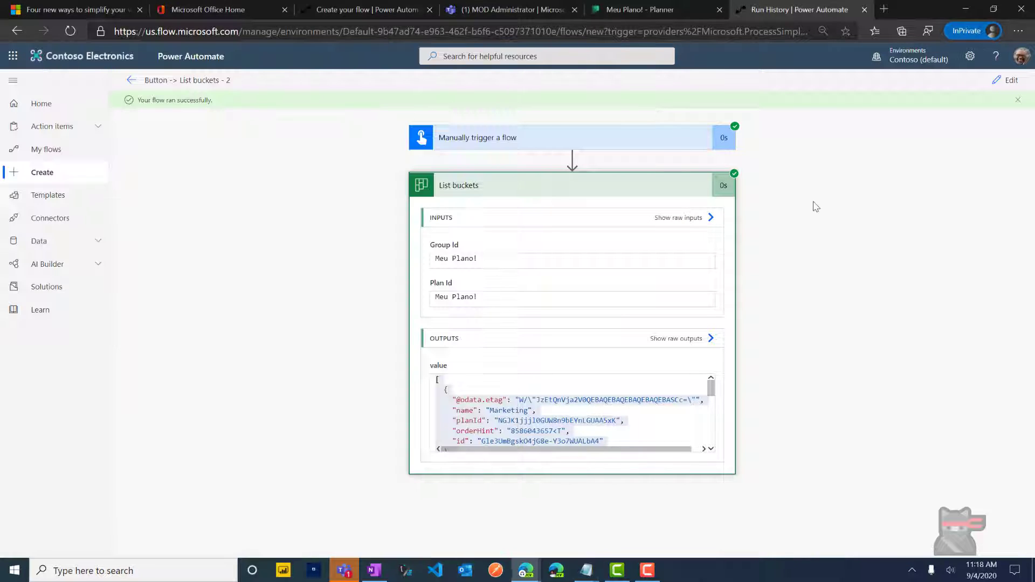
{"action": "key", "text": "super+Right"}
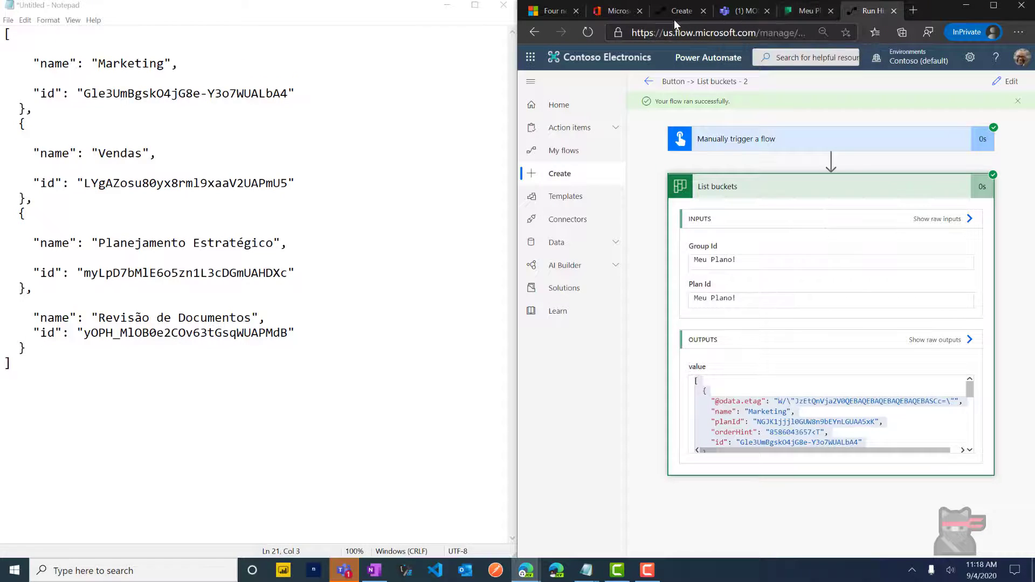
{"action": "left_click", "coordinate": [677, 9]}
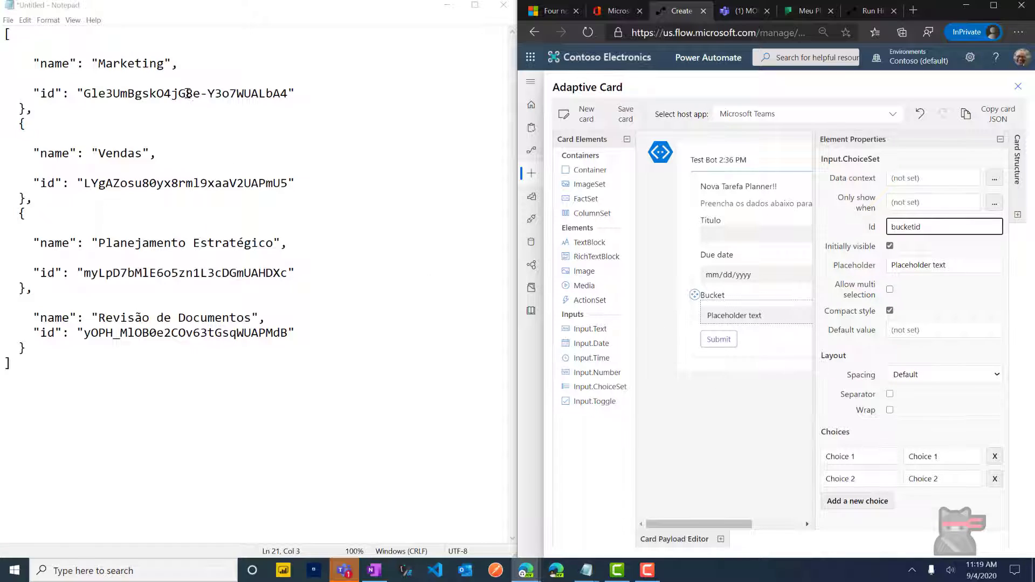
- Fill the first bucket choice with the title Marketing and the Marketing bucket's id, both copied from the Notepad list
{"action": "left_click_drag", "start_coordinate": [168, 69], "coordinate": [101, 65]}
{"action": "key", "text": "ctrl+c"}
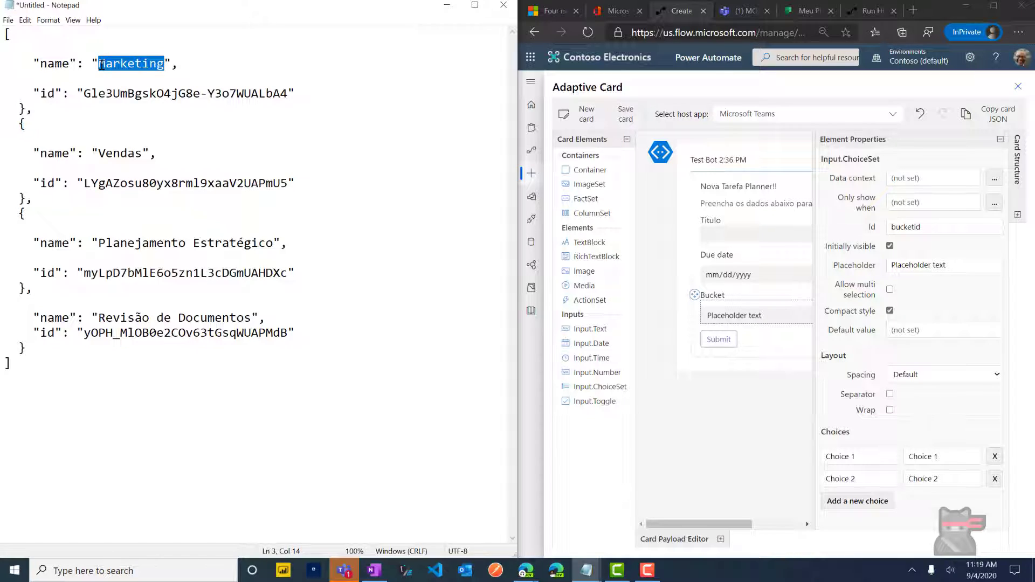
{"action": "left_click", "coordinate": [872, 455]}
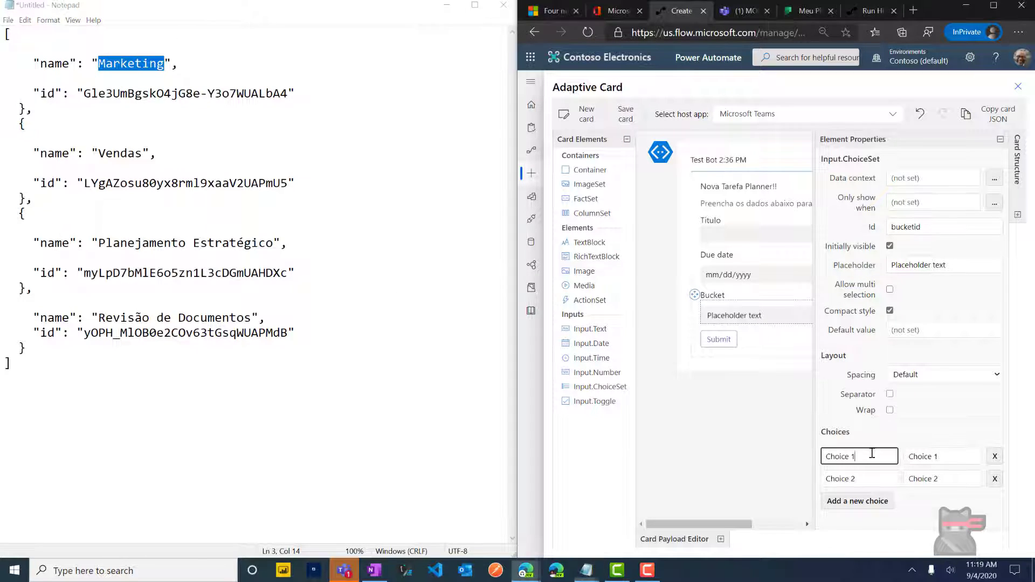
{"action": "key", "text": "ctrl+a"}
{"action": "key", "text": "ctrl+v"}
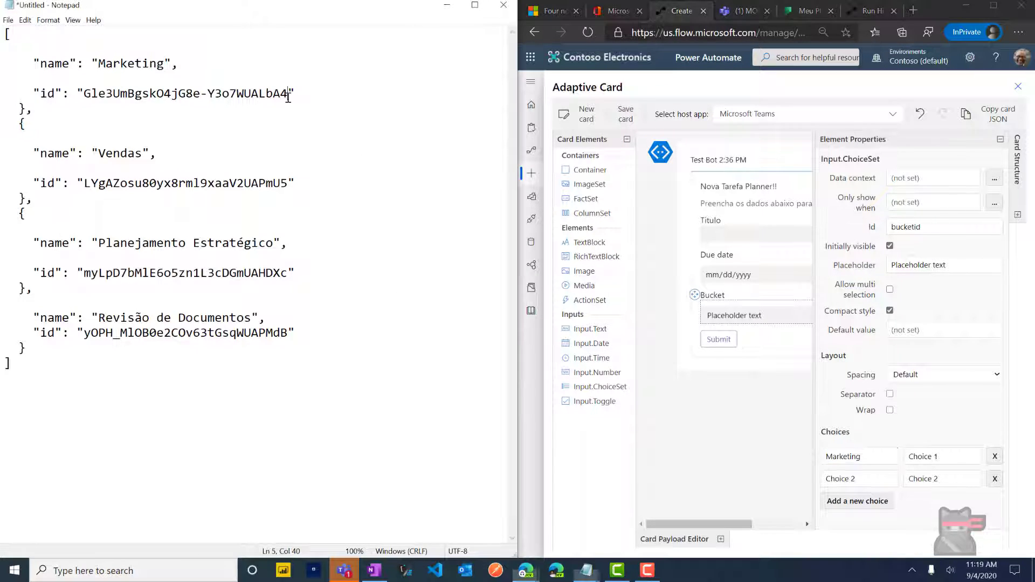
{"action": "left_click_drag", "start_coordinate": [288, 94], "coordinate": [85, 100]}
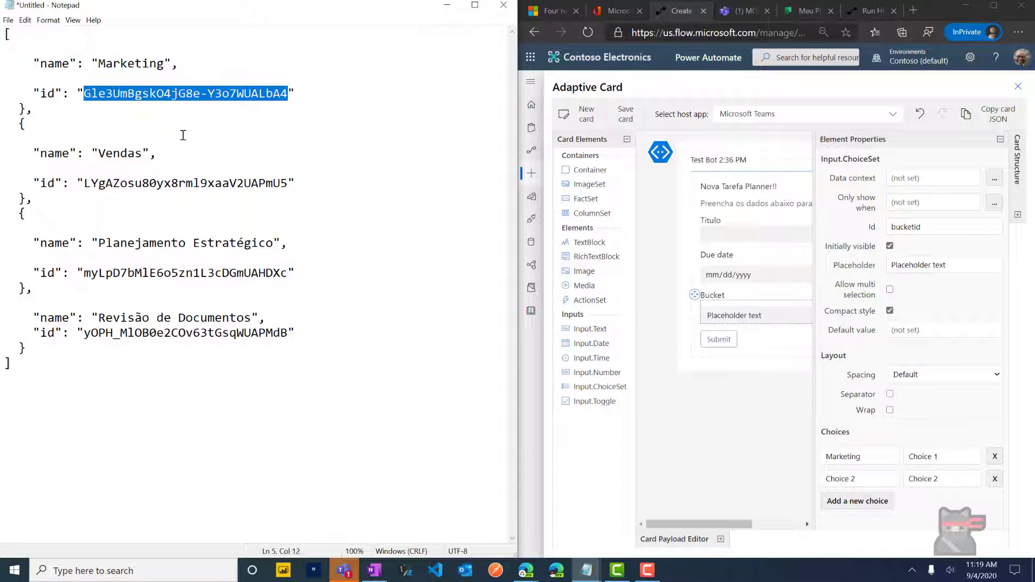